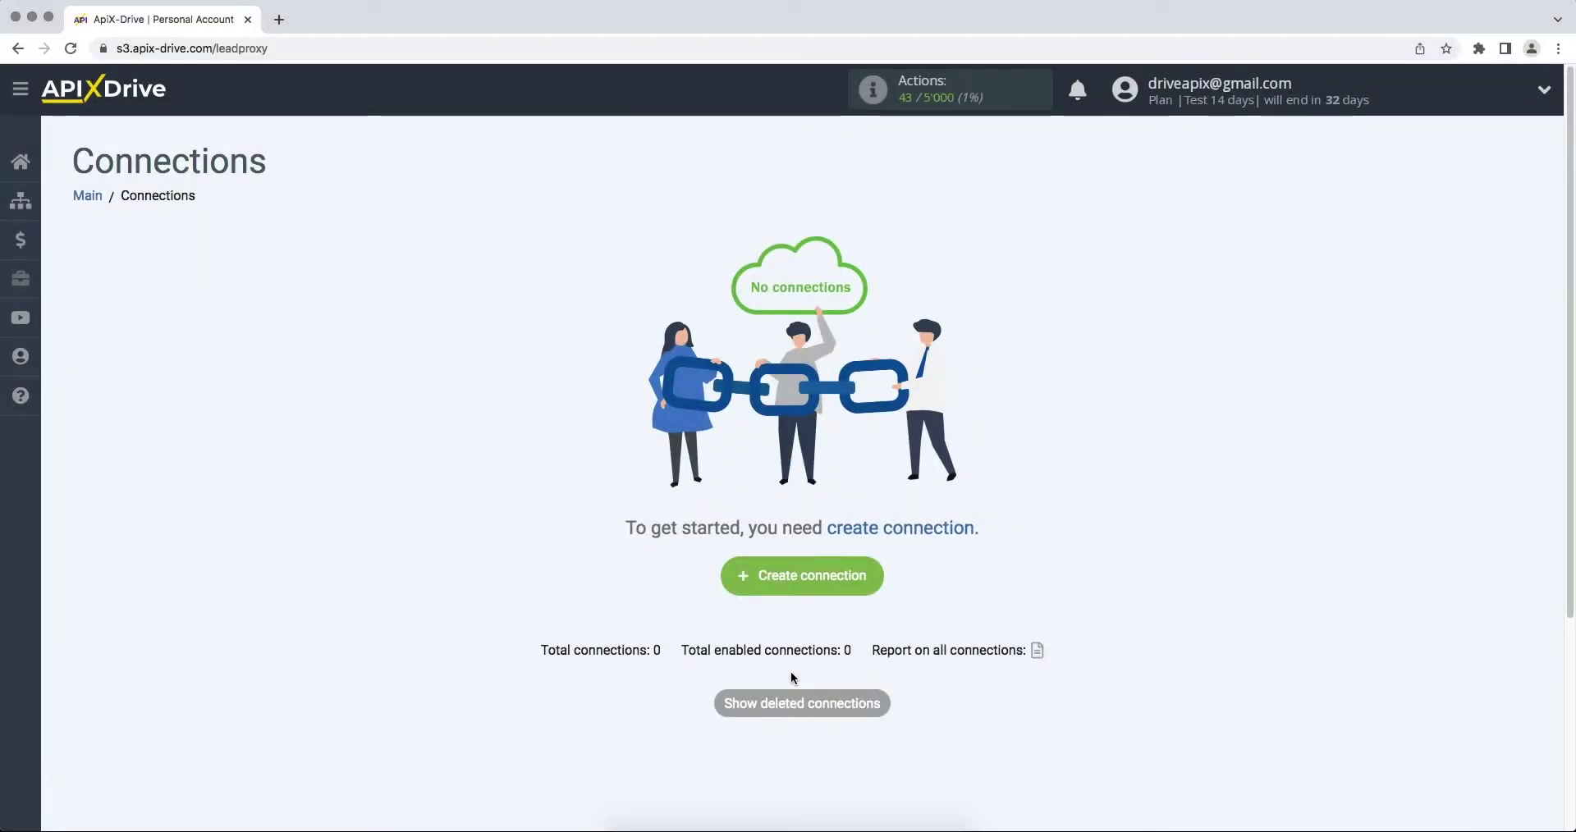
Create a new connection, 'New connection 19', opening its data source settings page
click(739, 591)
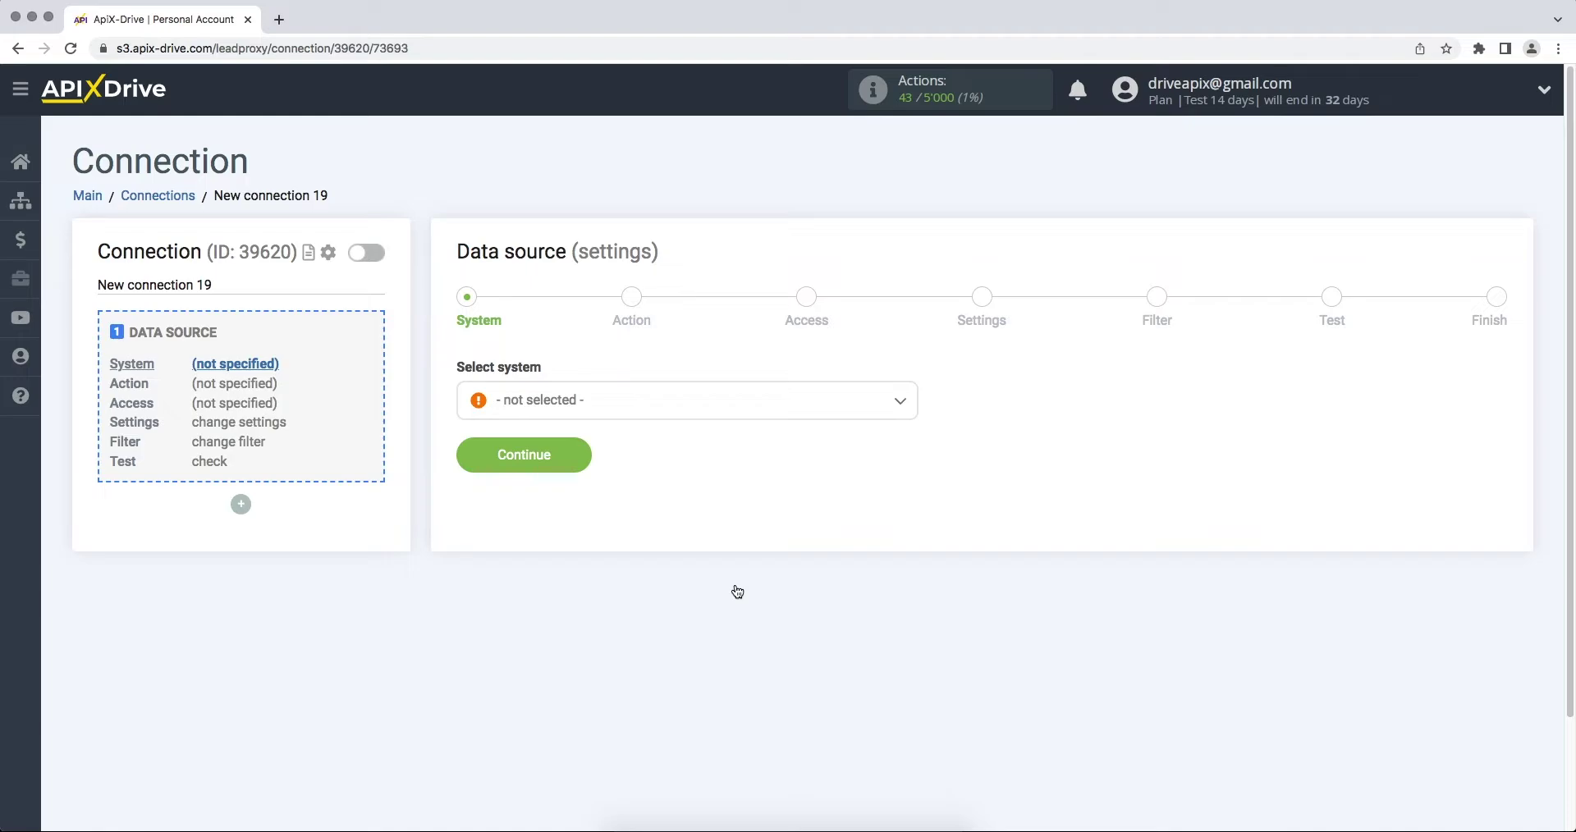
Choose Smartsheet as the connection's source system
click(673, 412)
drag(911, 427, 923, 626)
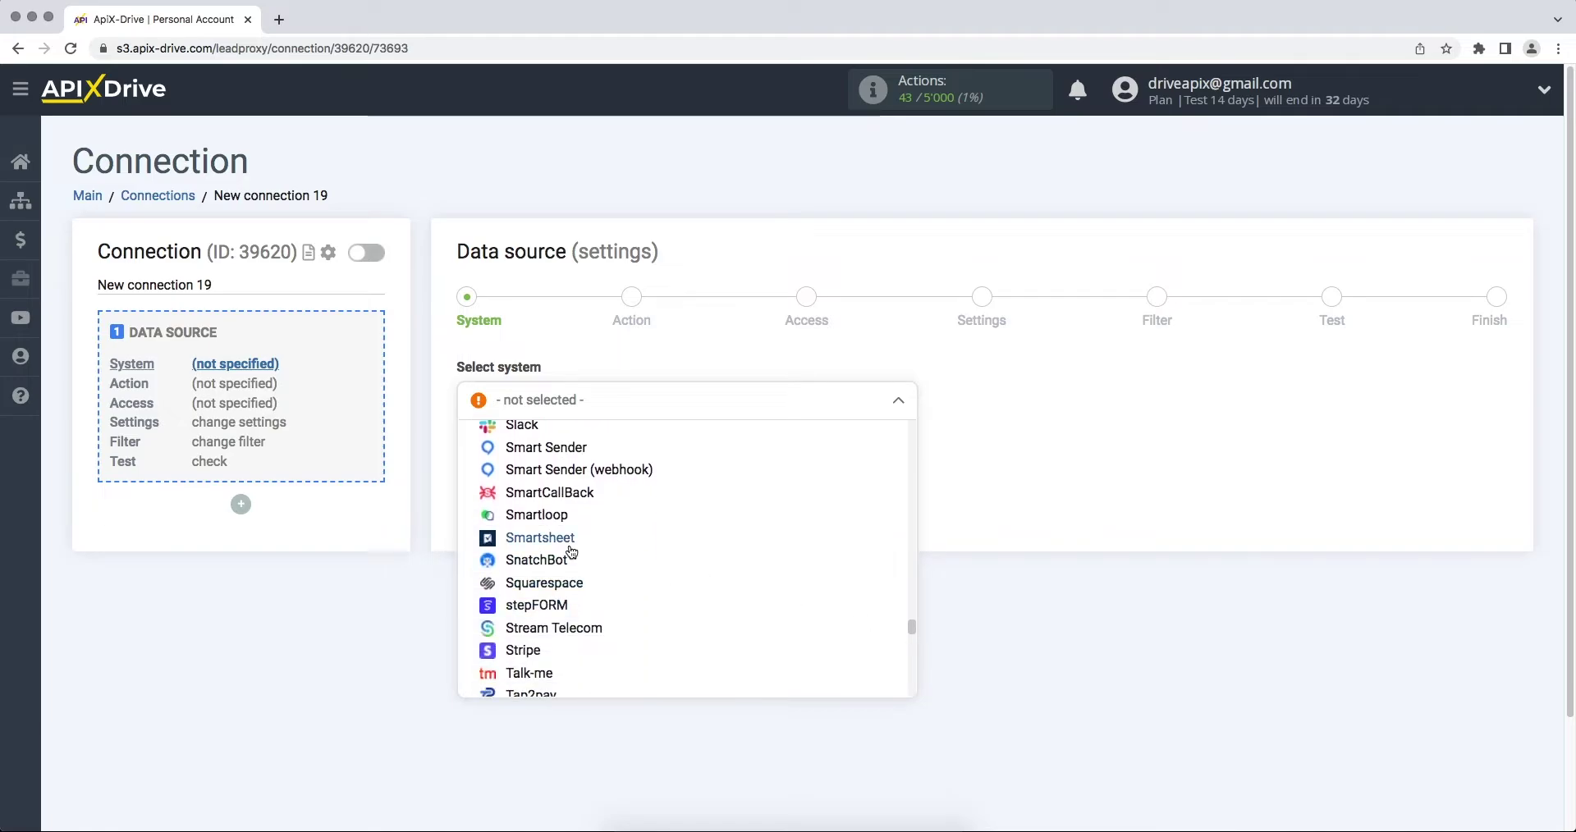
click(540, 540)
click(463, 464)
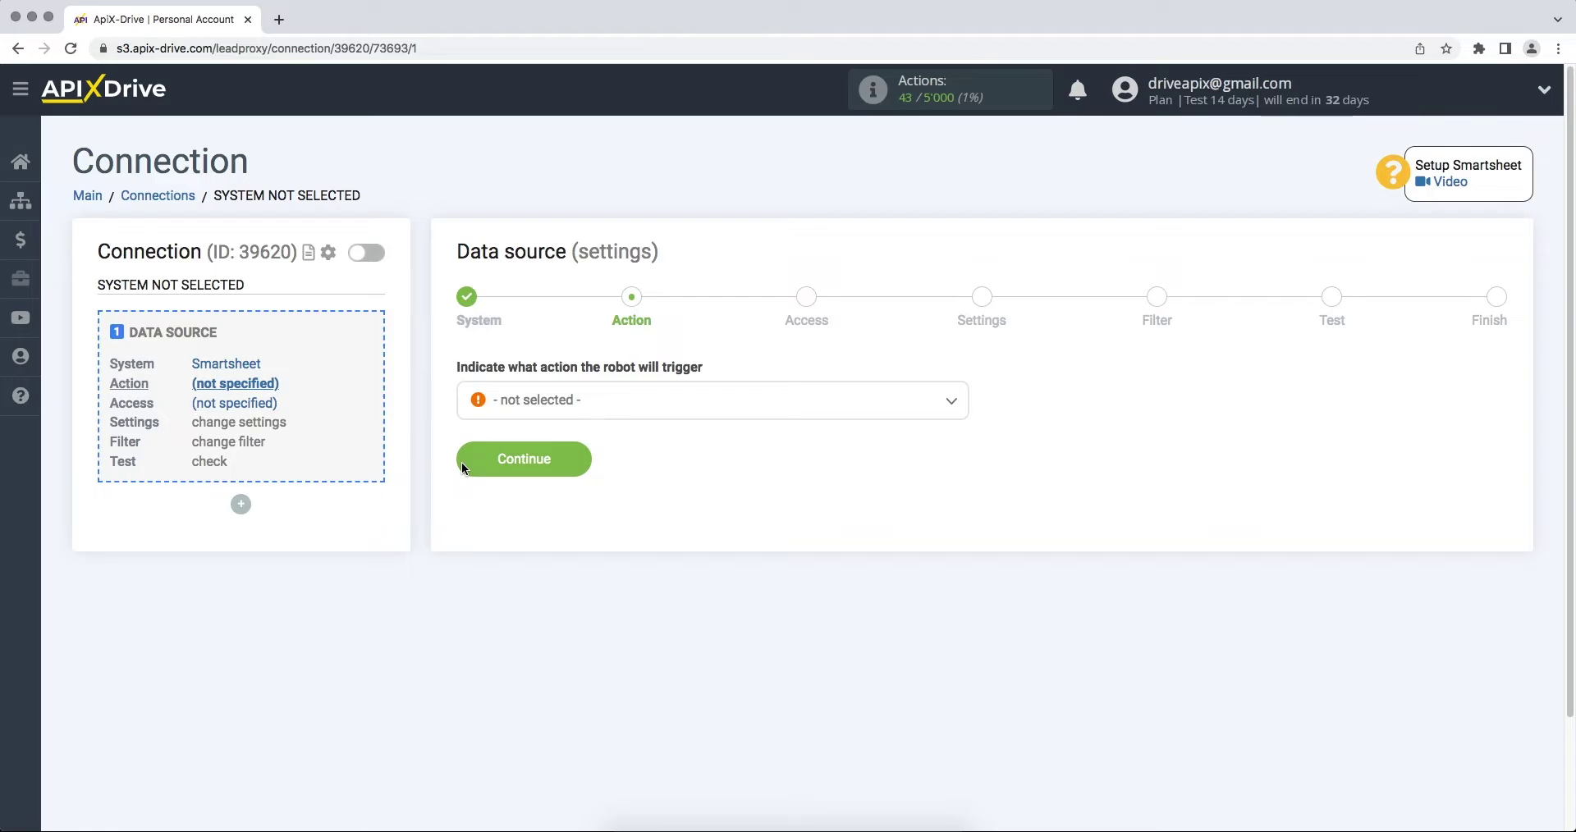
Set the source action to Get ROWS (new) and proceed to account access
click(528, 402)
click(529, 507)
click(473, 472)
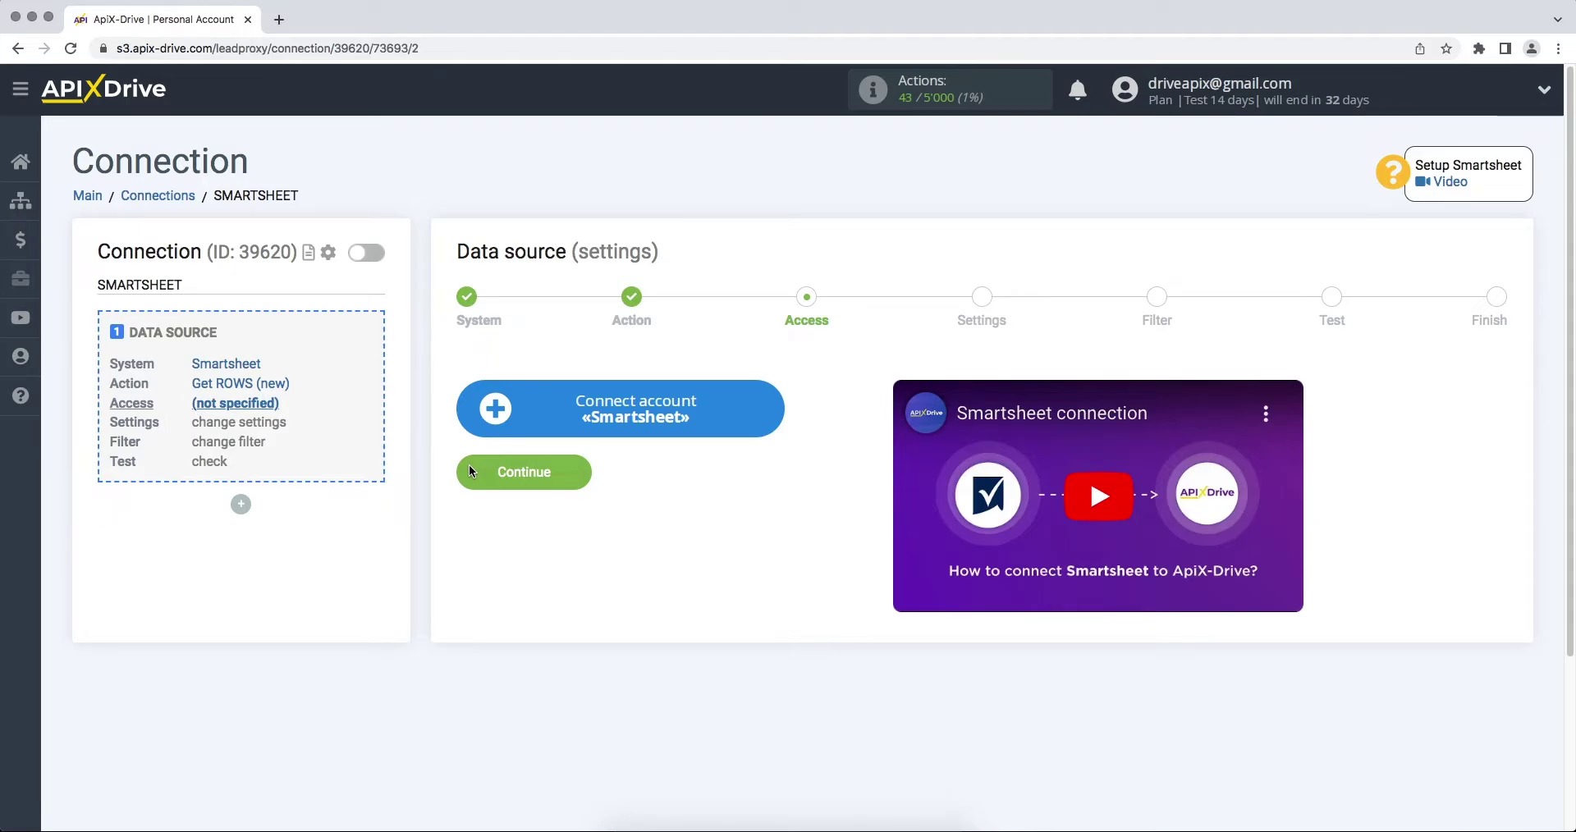
Open the Smartsheet account connection and enter the account e-mail and password
click(488, 422)
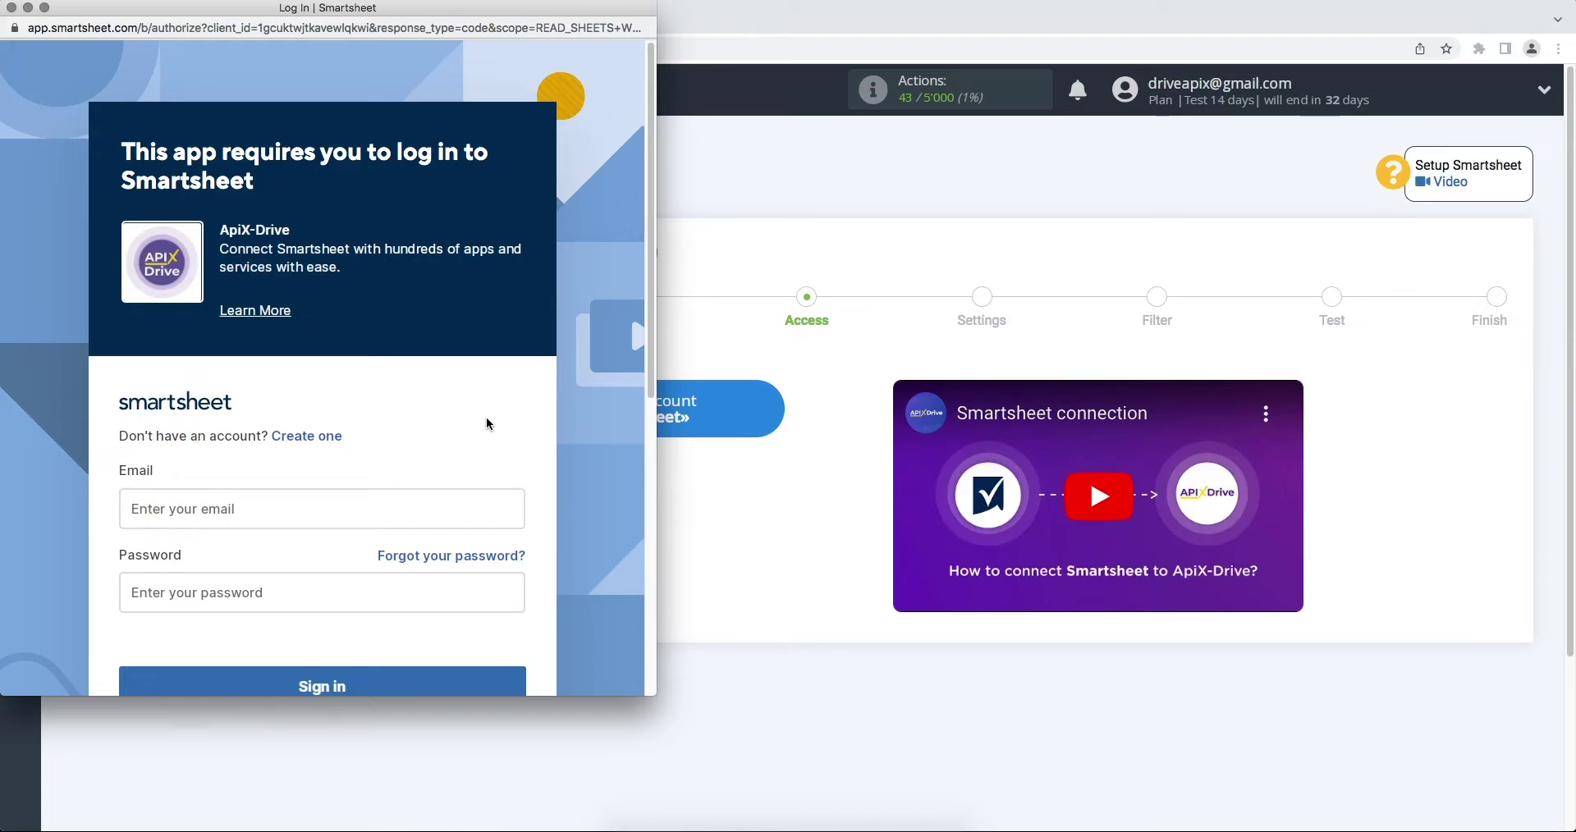
scroll(480, 417, down, 2)
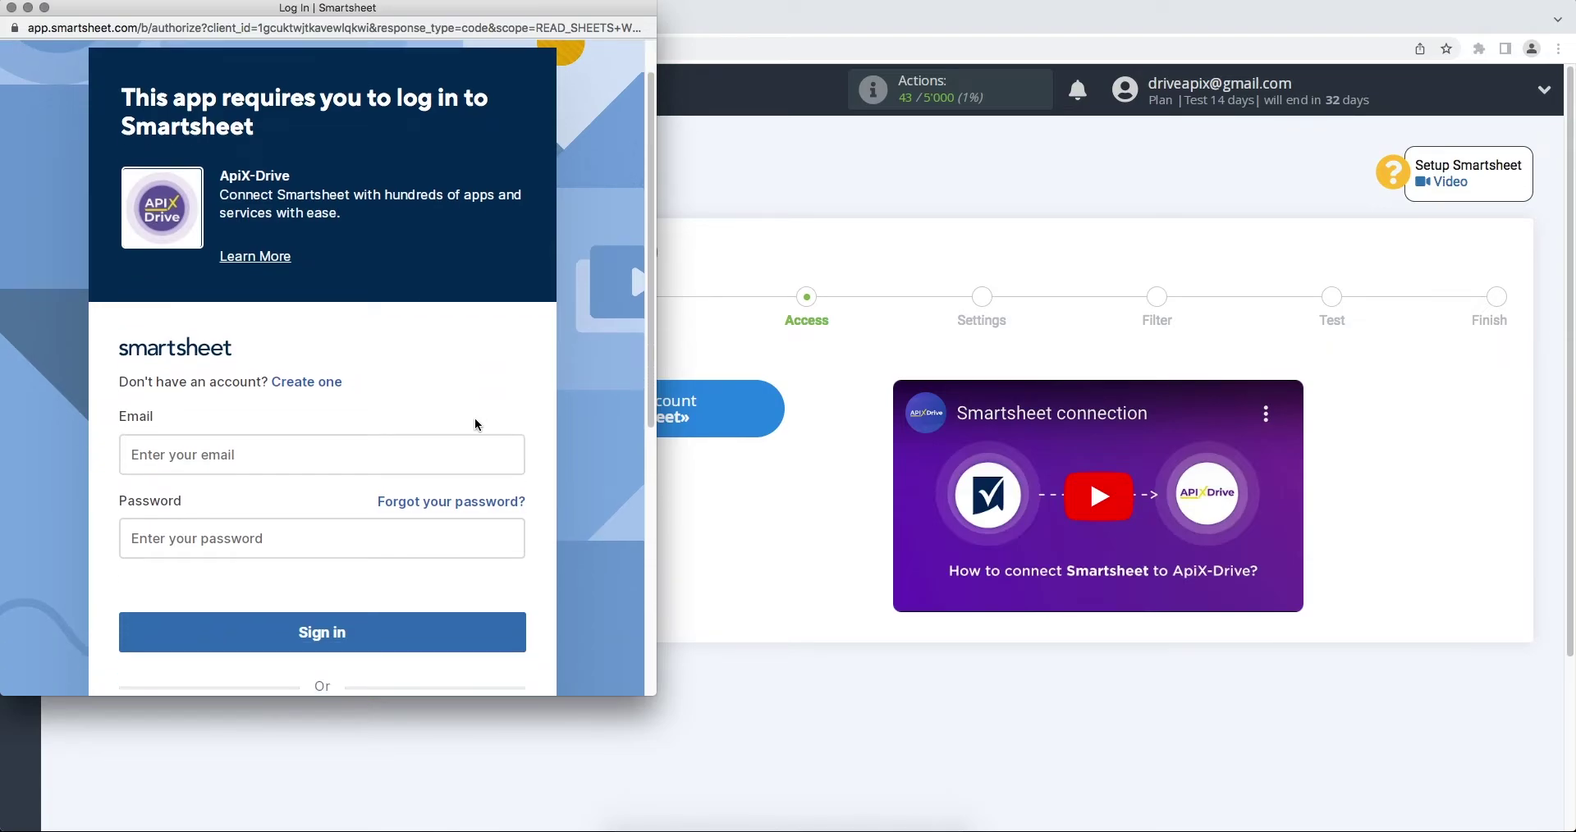
click(393, 449)
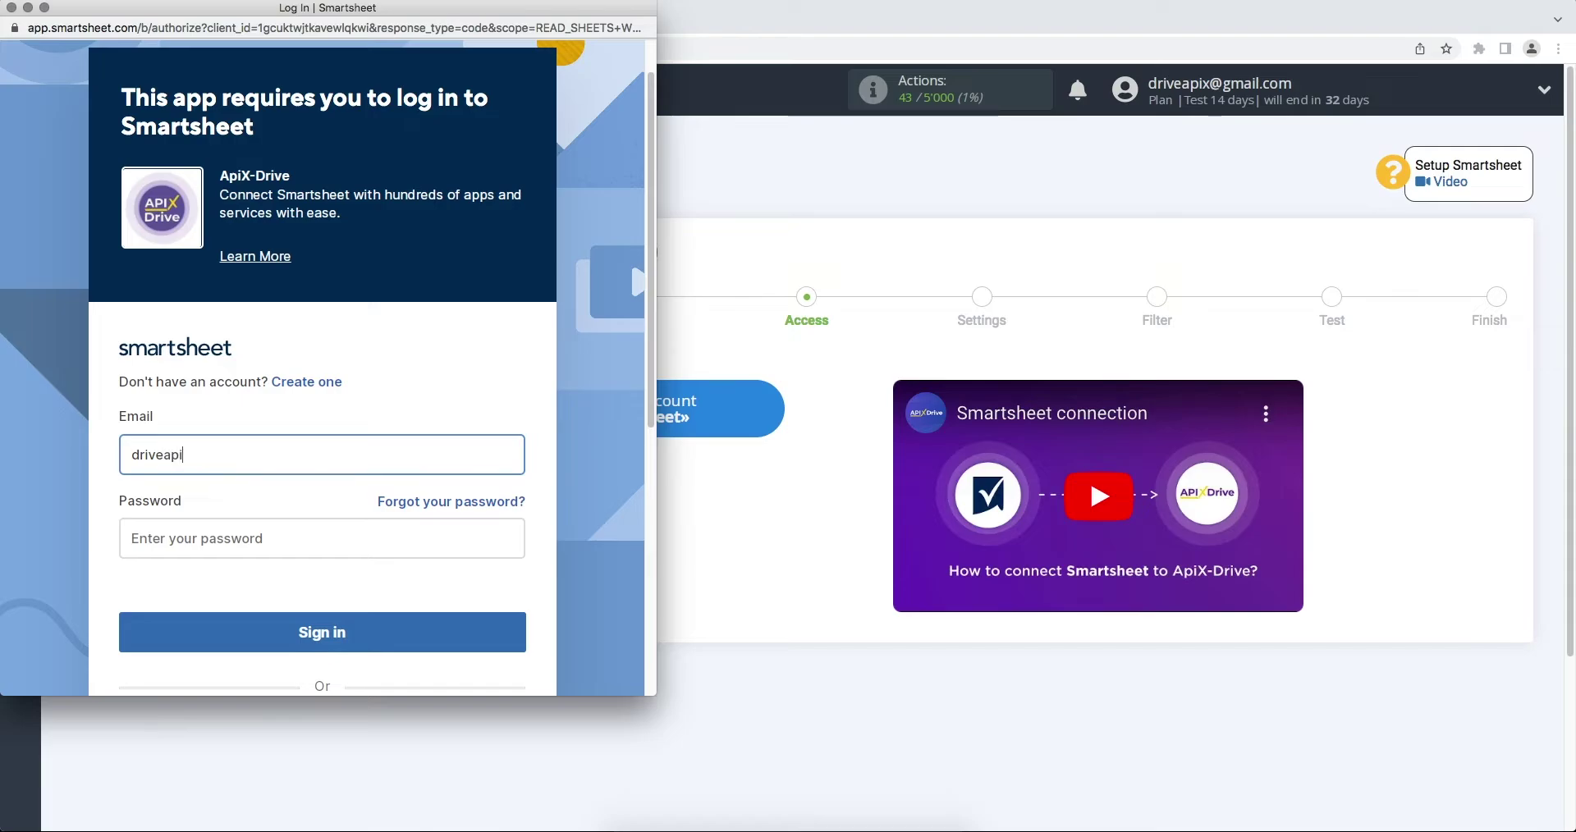
click(392, 539)
text(••••••••)
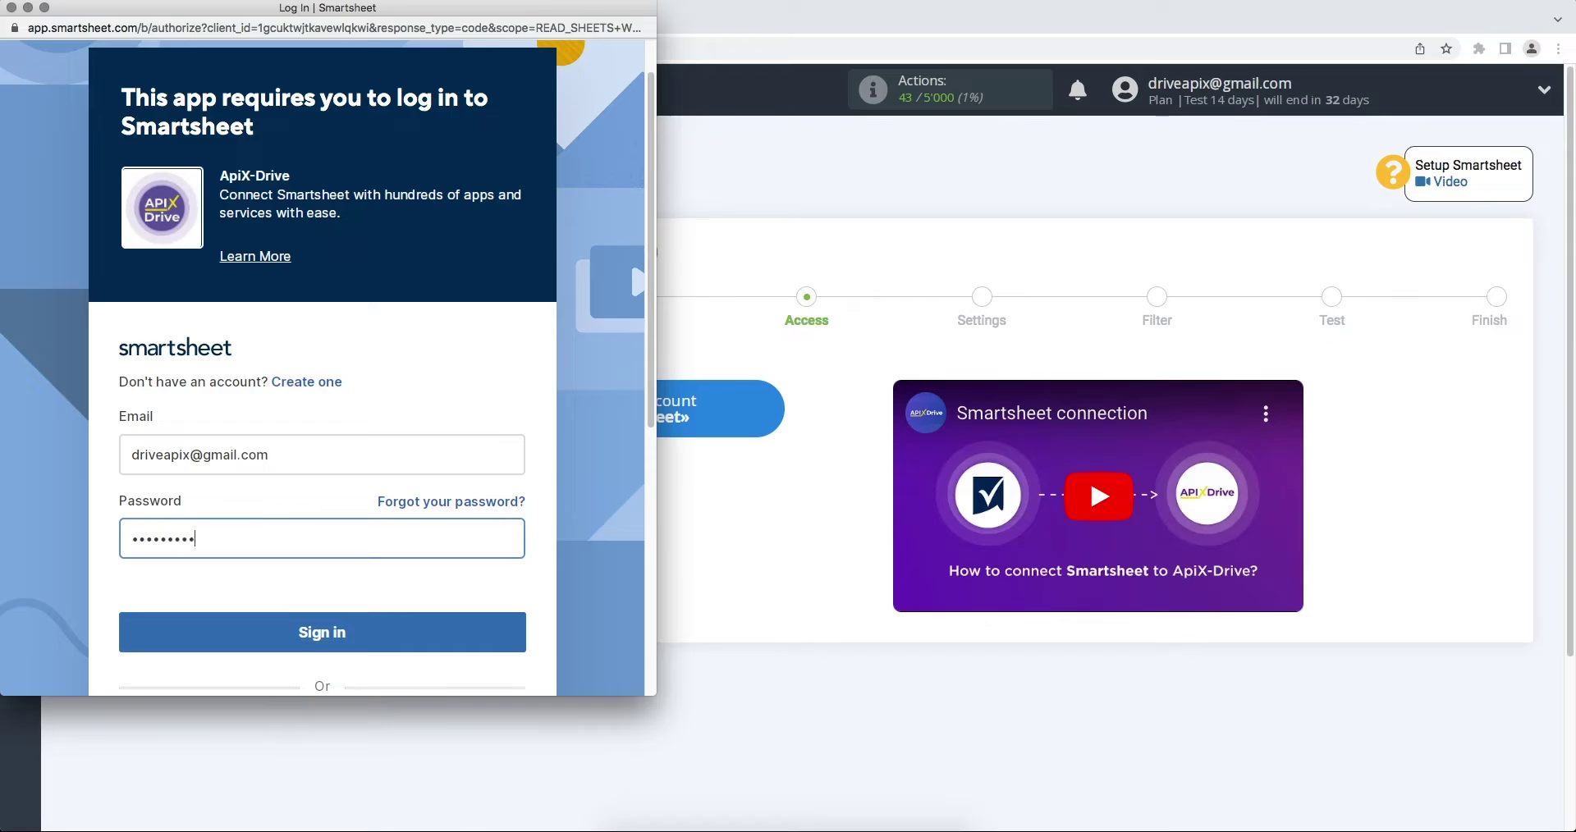
Sign in to Smartsheet and allow ApiX-Drive access to the account
click(405, 637)
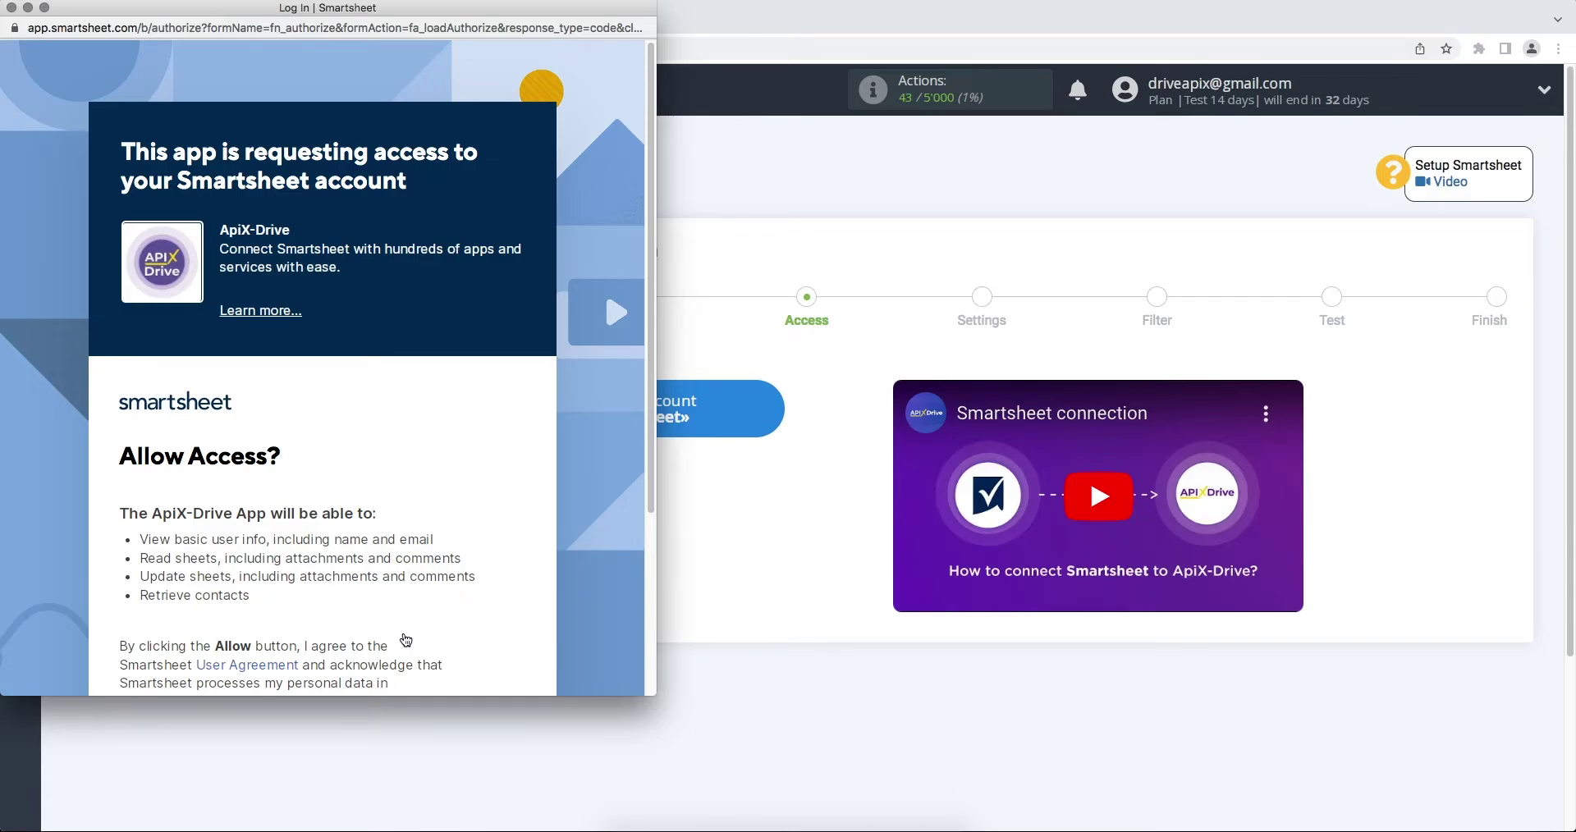
scroll(404, 639, down, 3)
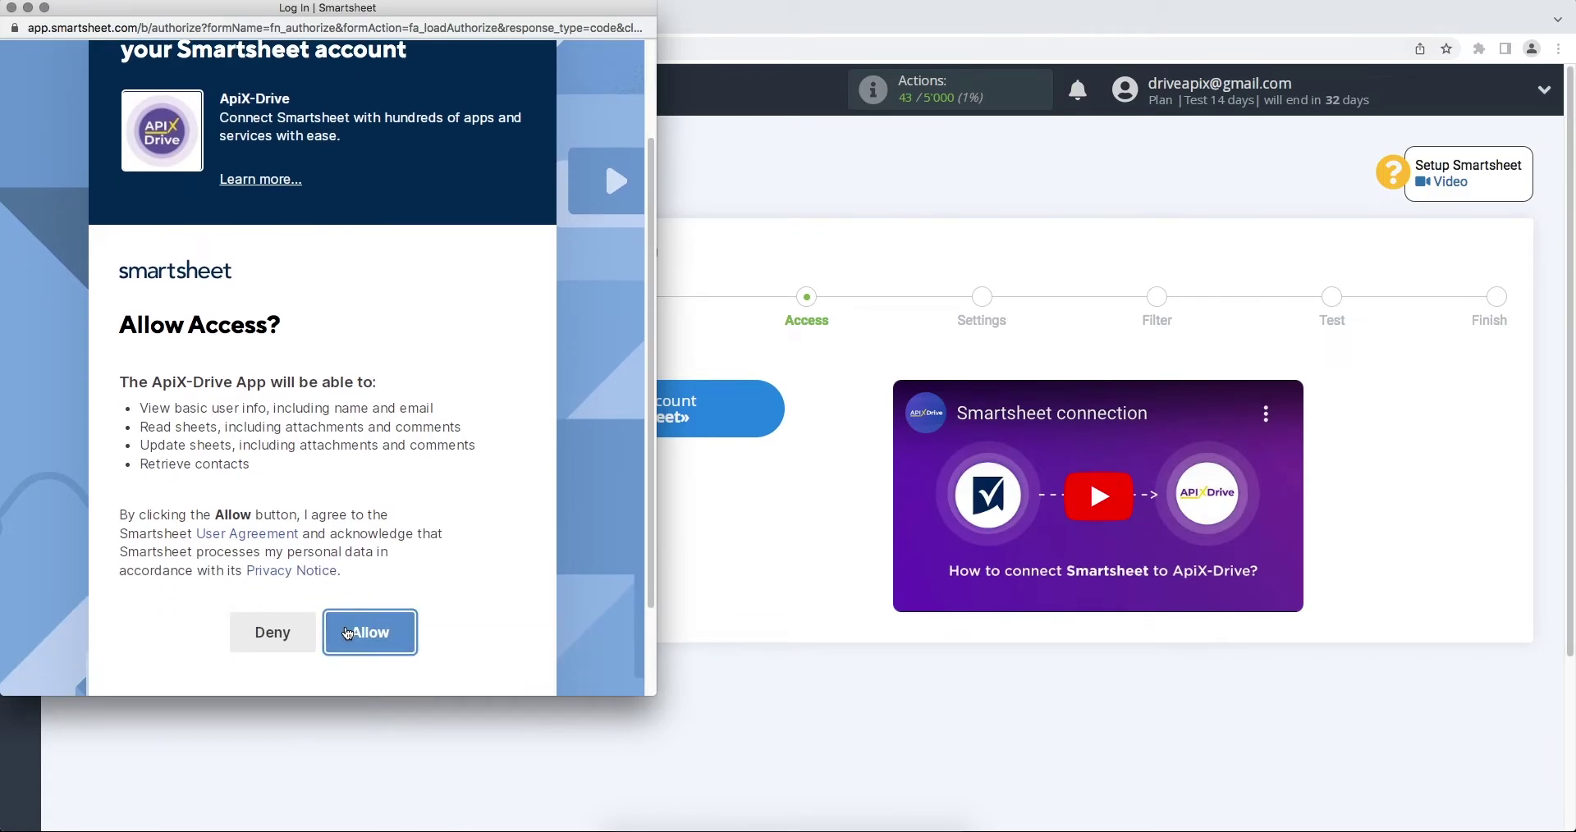
click(348, 634)
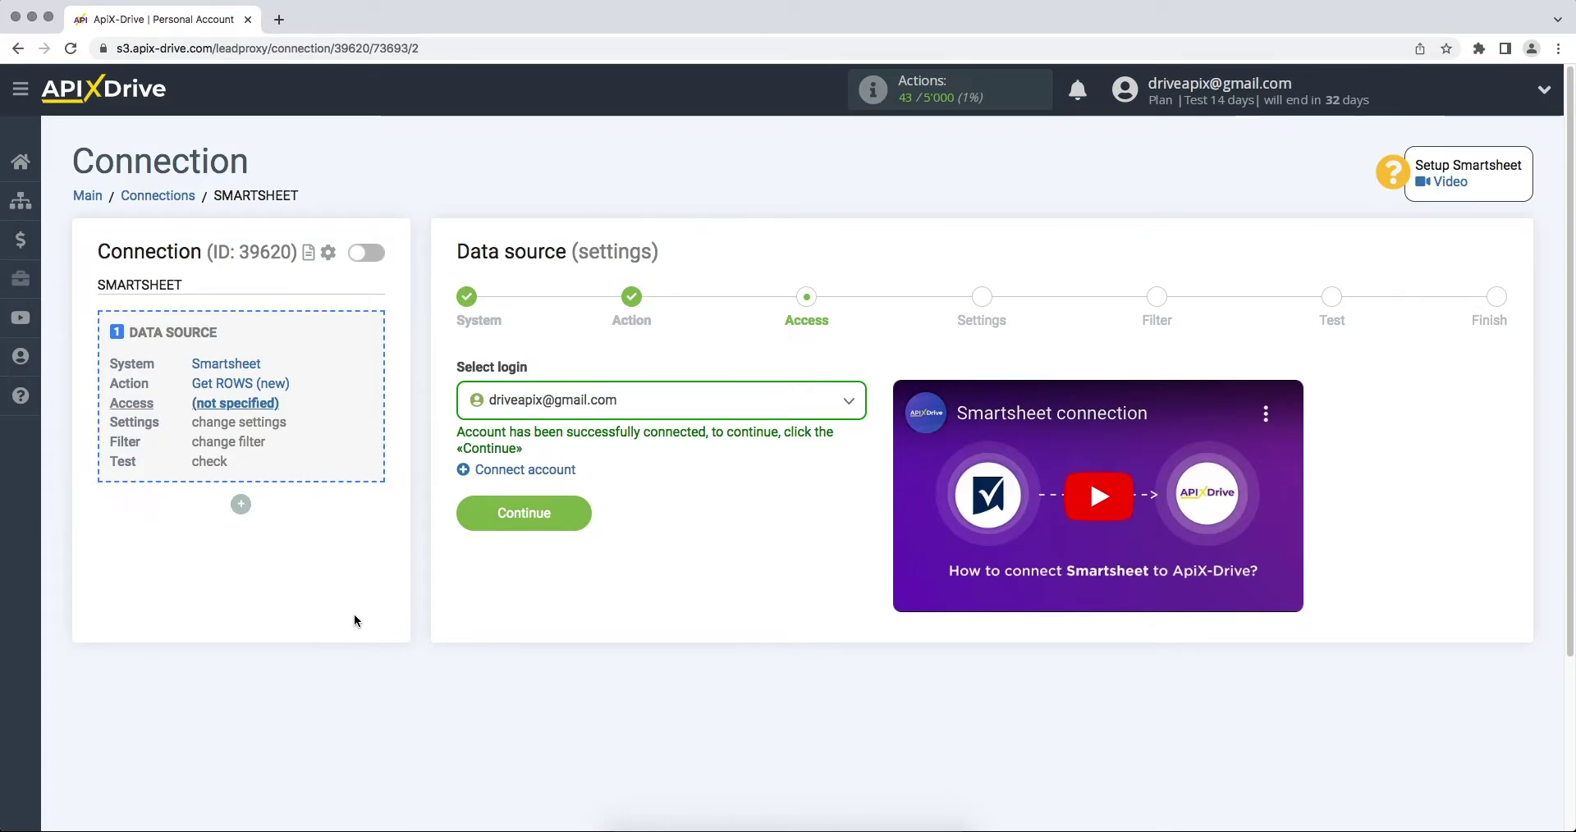
Select the connected Smartsheet login and the ApiX-Drive sheet as the source
click(535, 402)
click(534, 524)
click(511, 517)
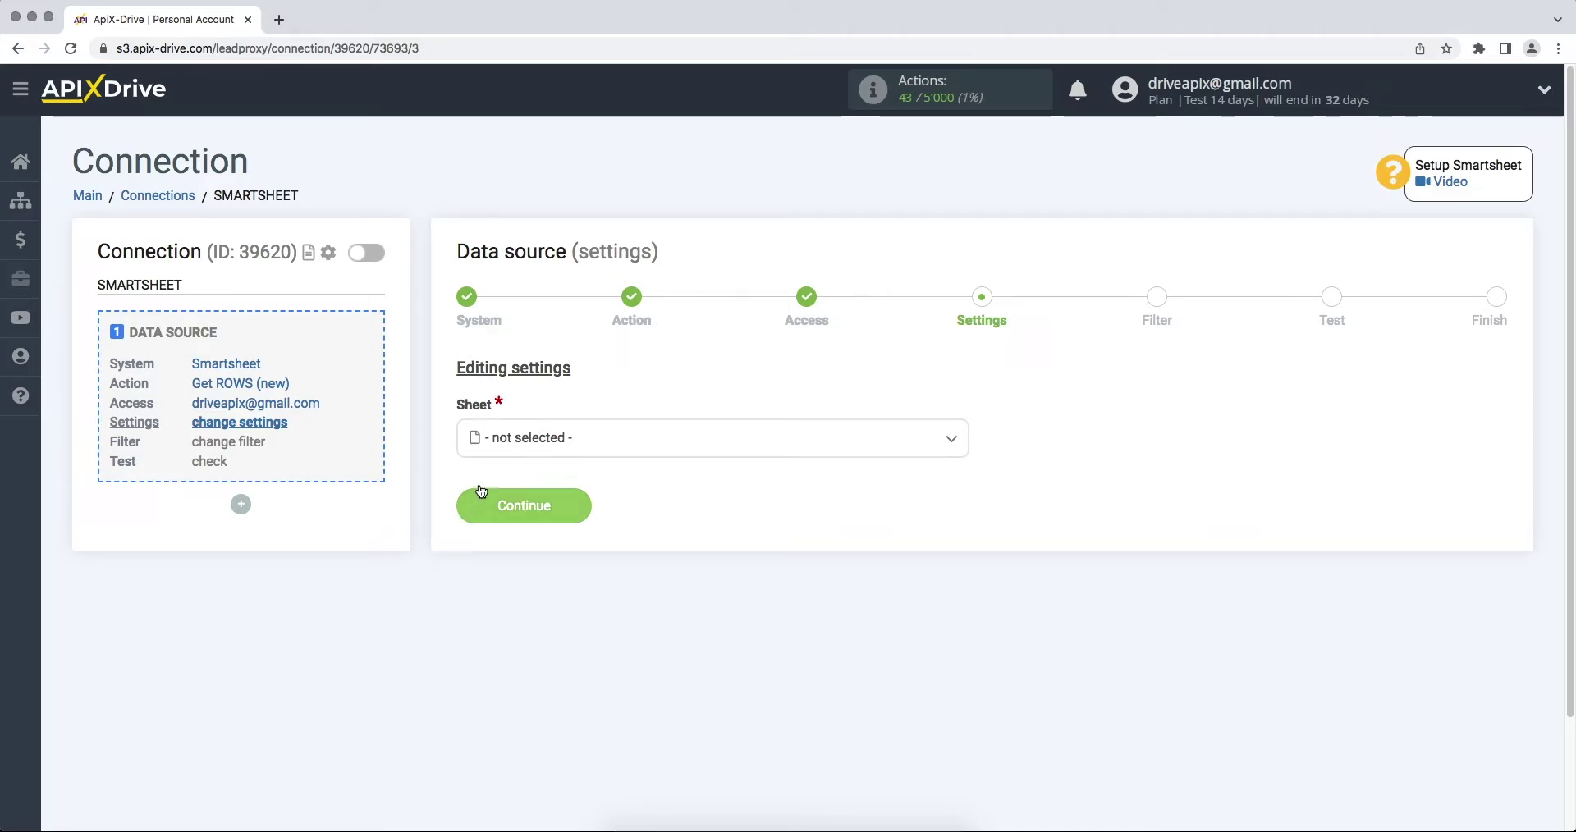
click(514, 443)
click(516, 544)
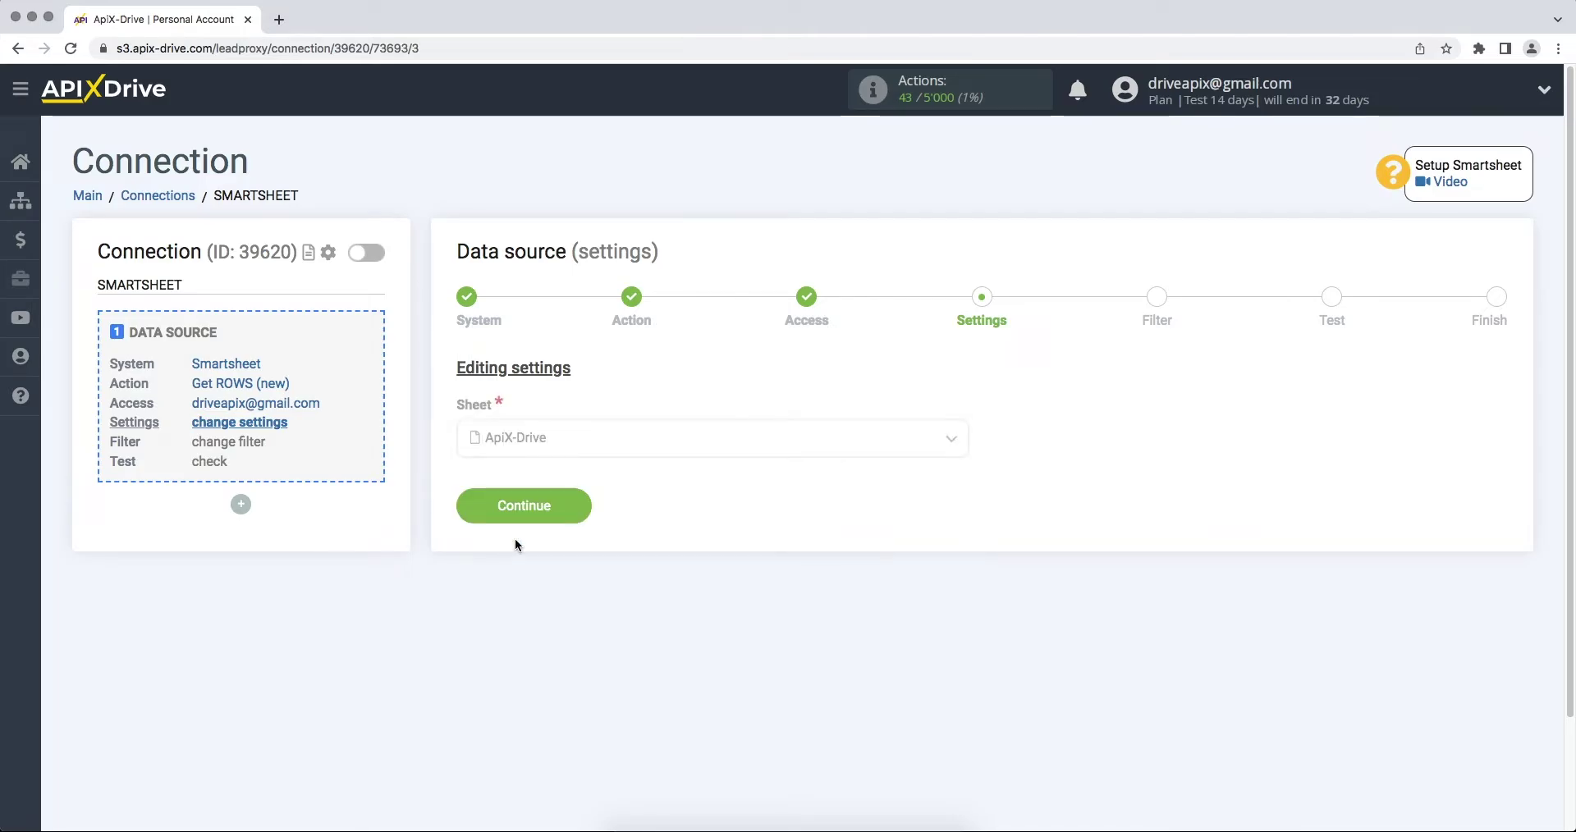
click(480, 516)
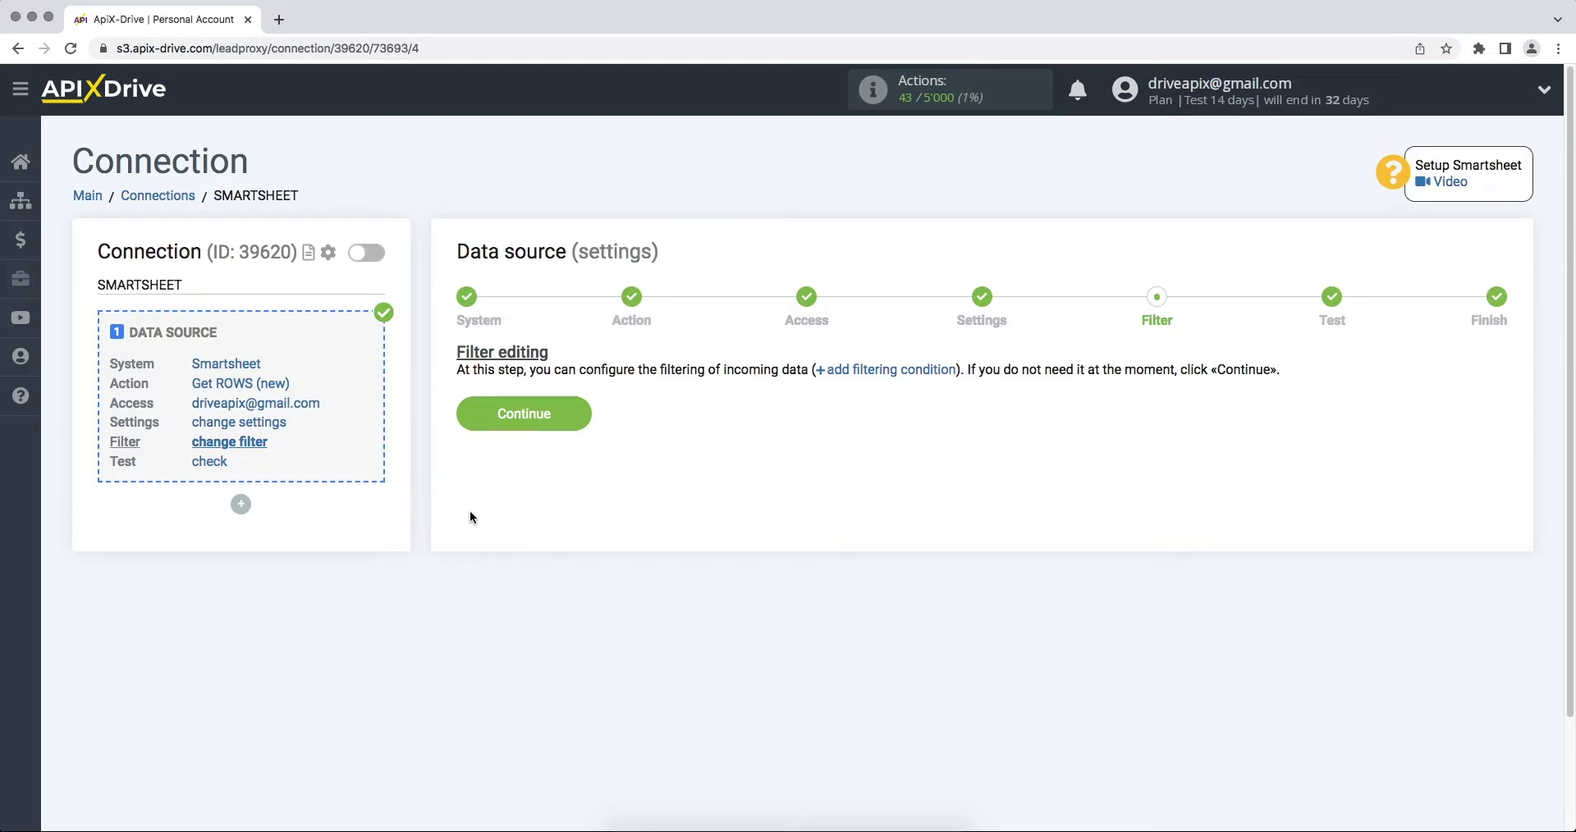
Skip filtering, accept the test data, and start configuring the data destination
click(464, 417)
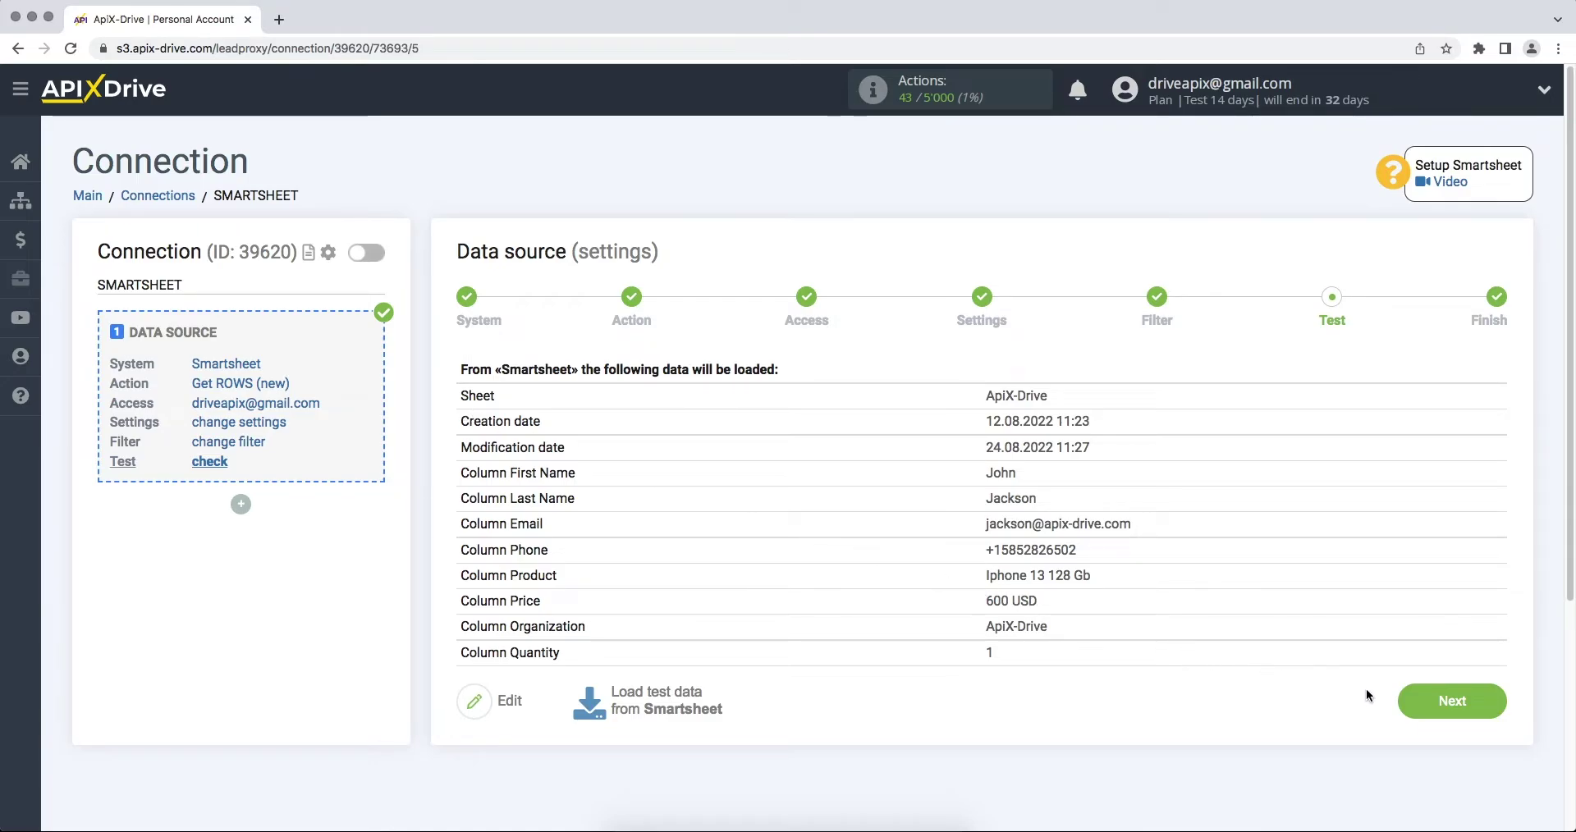
click(1407, 704)
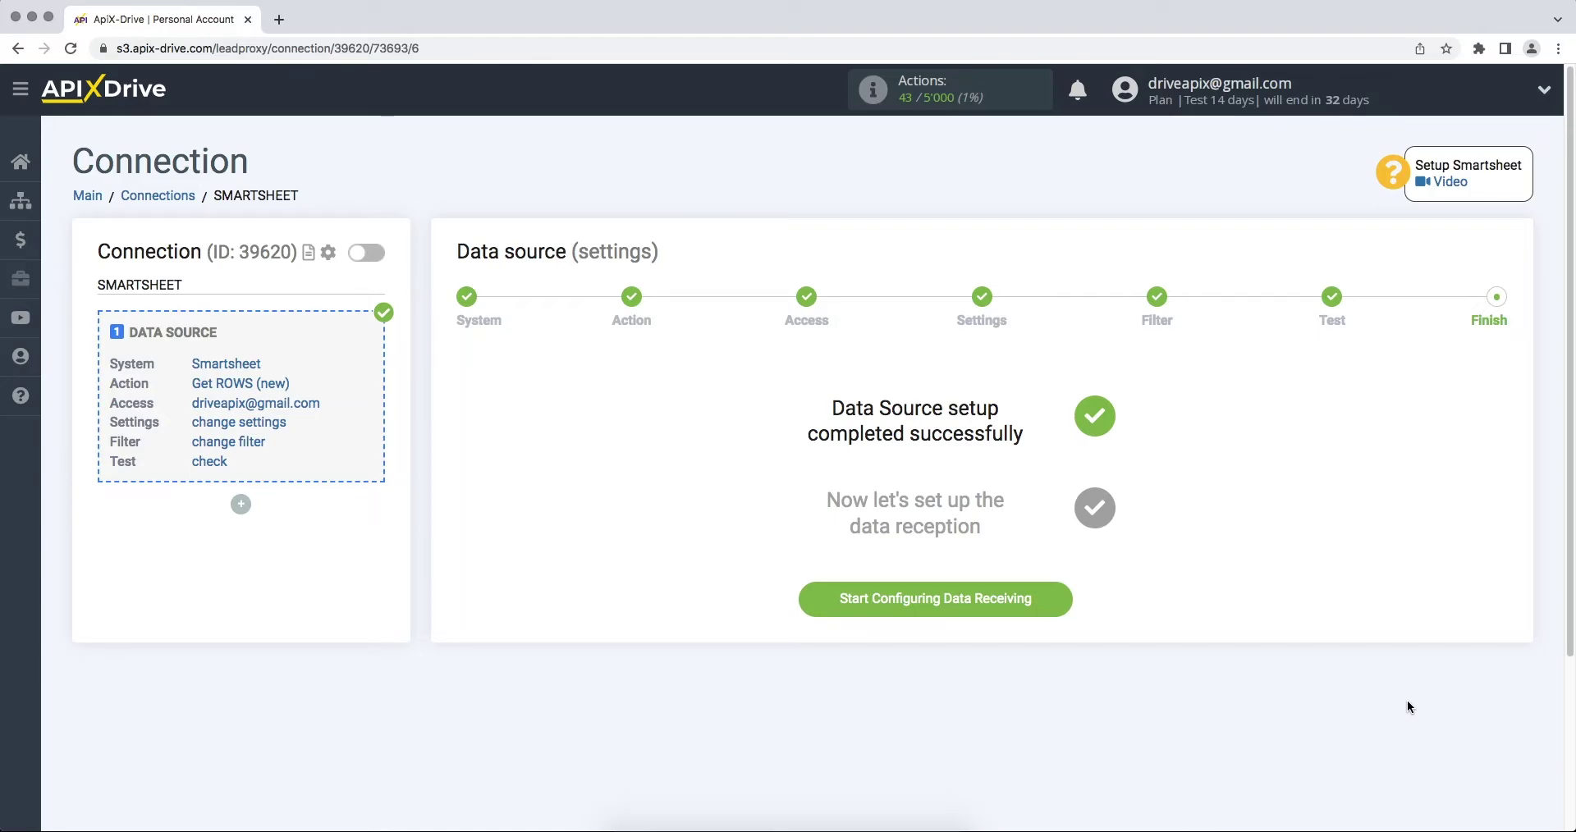
click(808, 612)
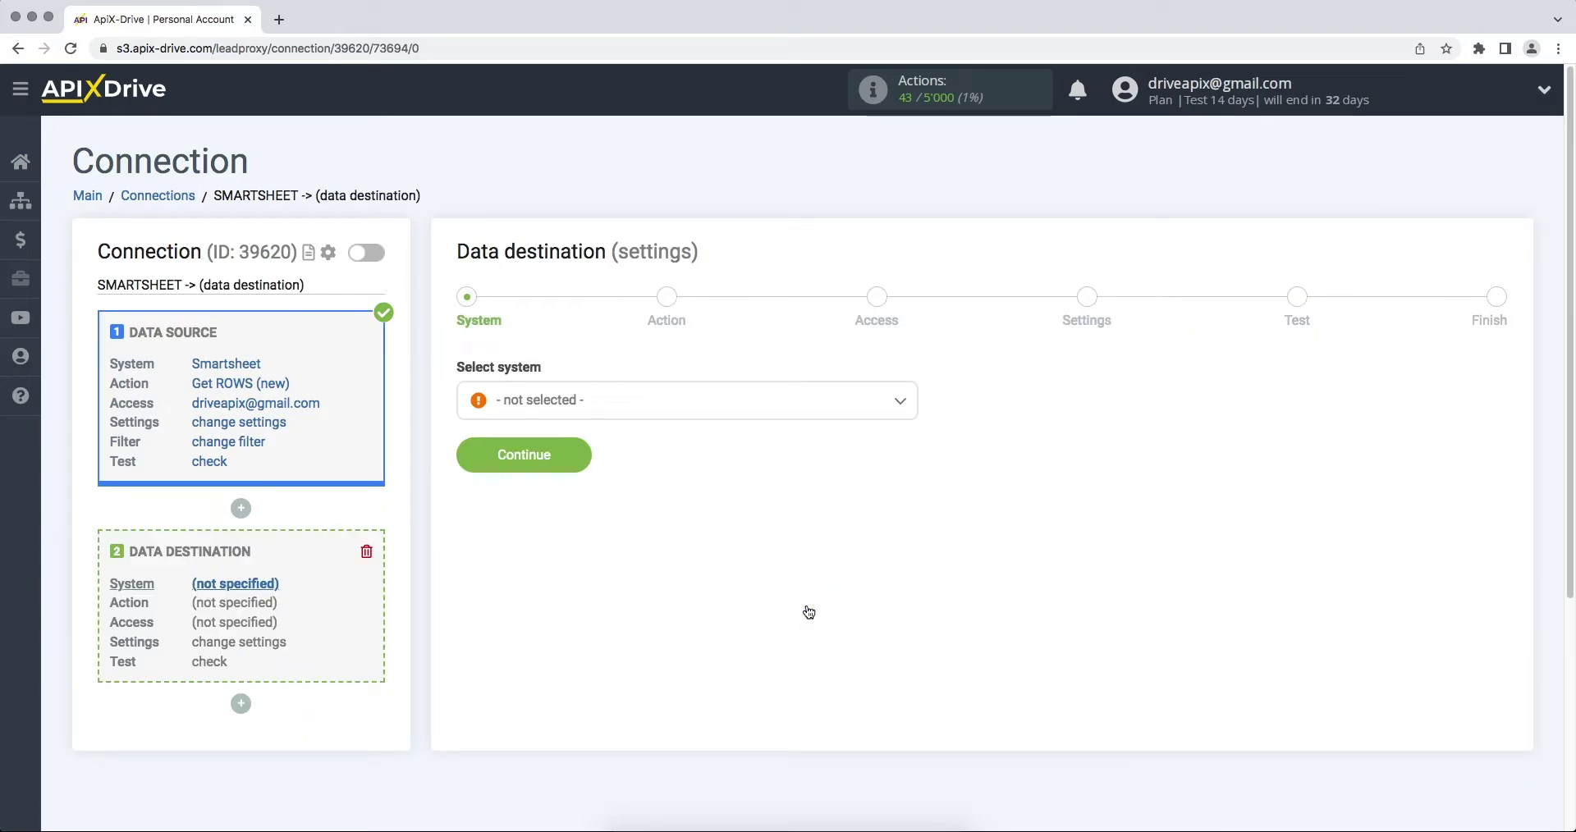
Choose Notion as the destination system
click(782, 404)
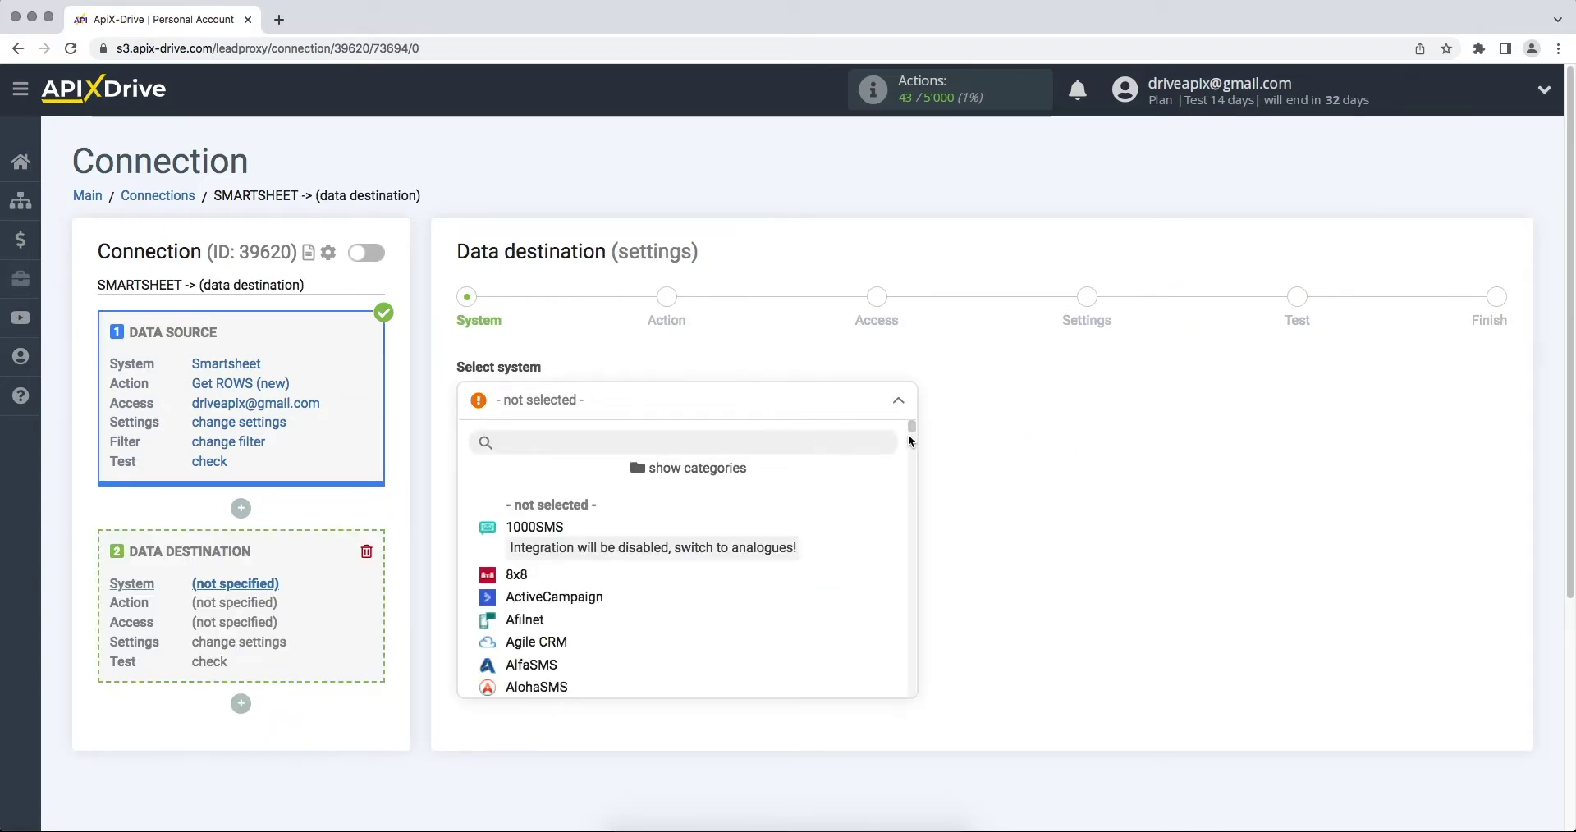
drag(910, 441, 918, 563)
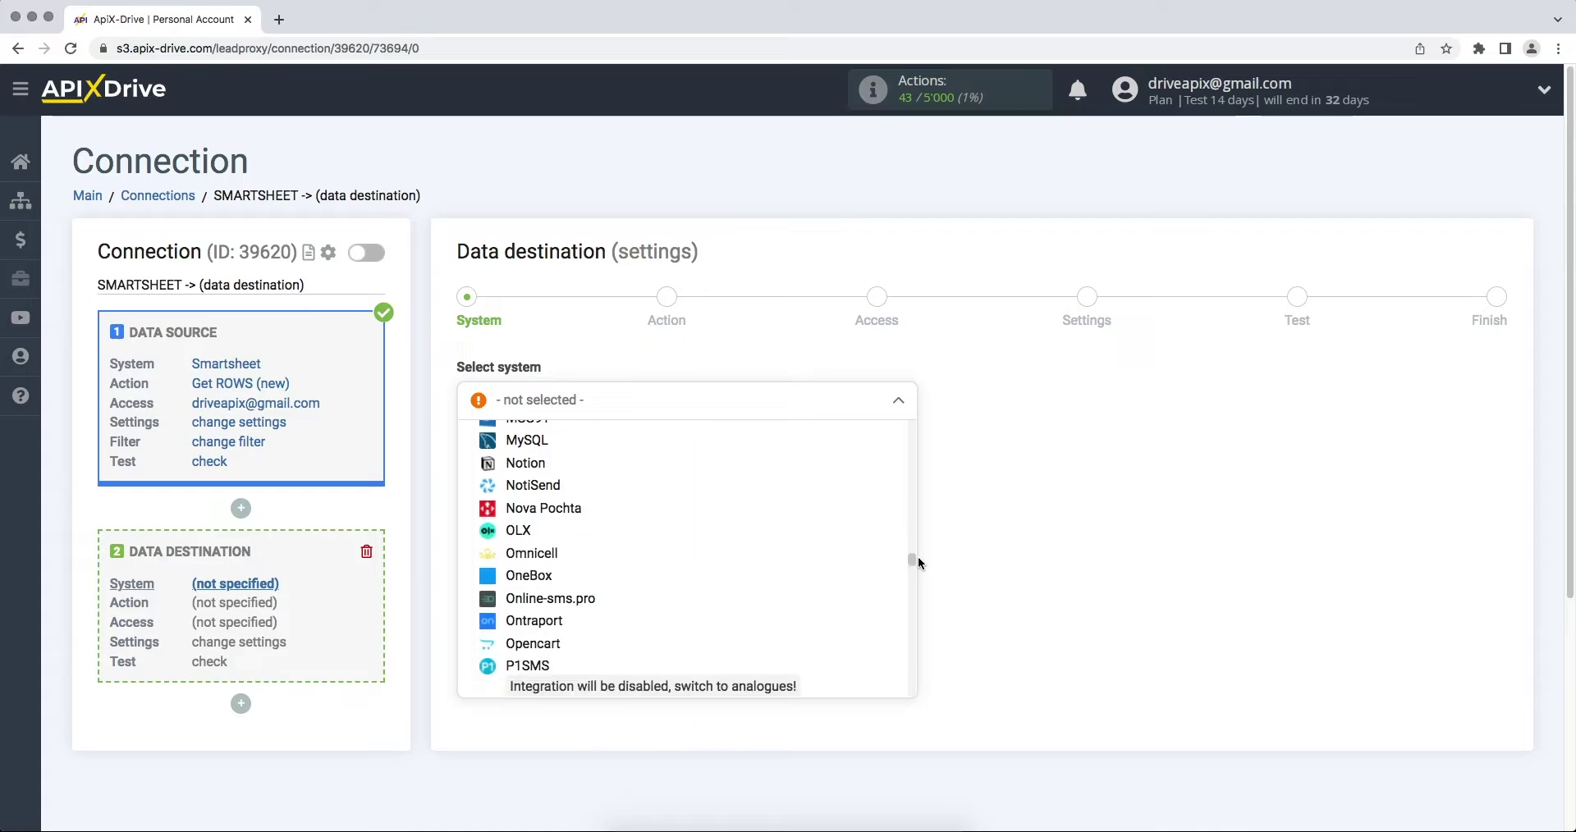
click(537, 463)
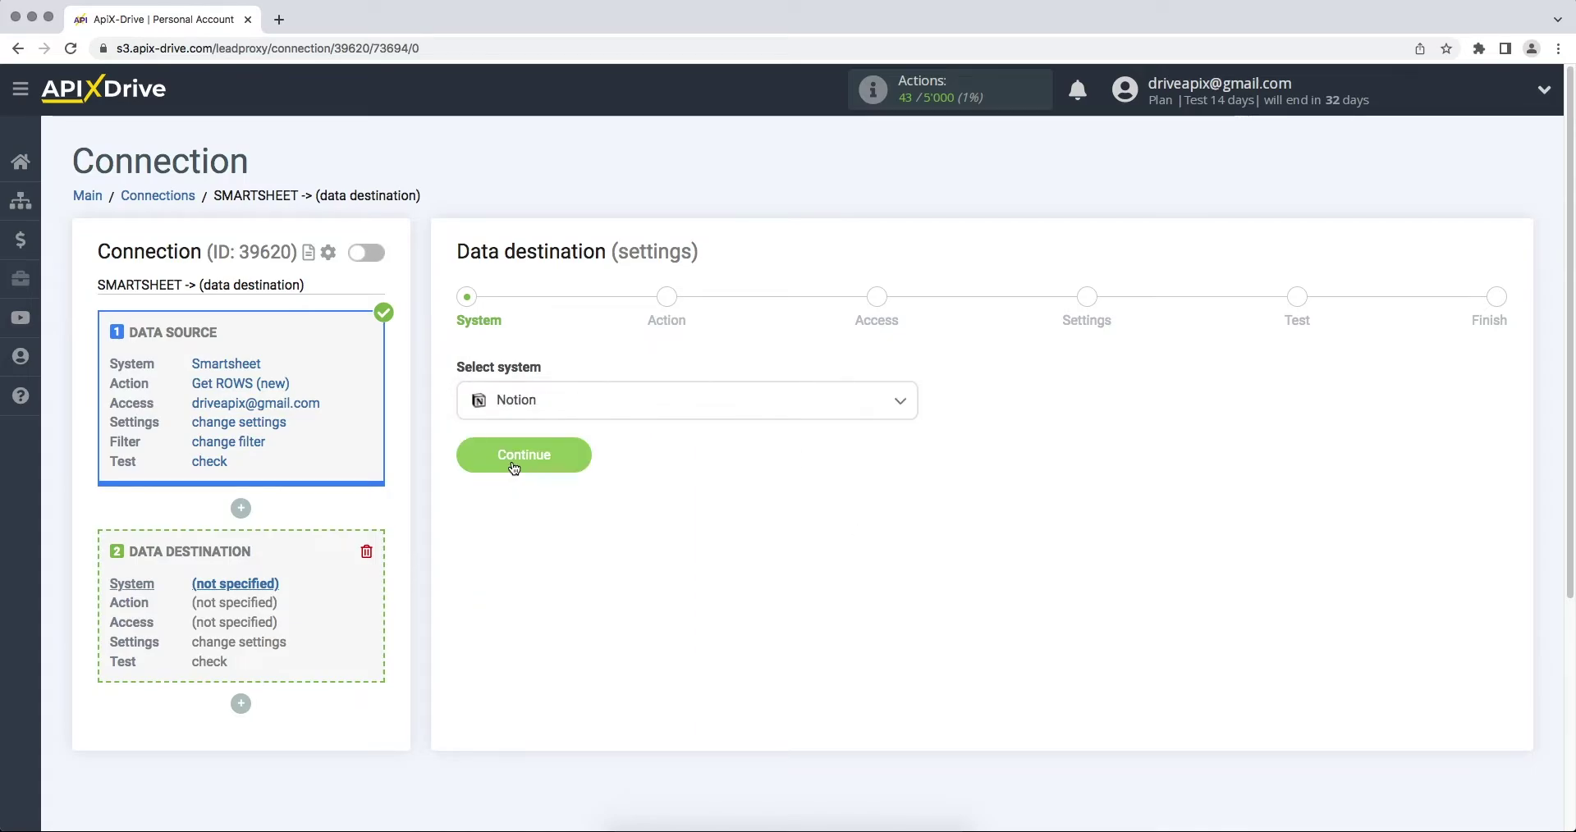
click(467, 461)
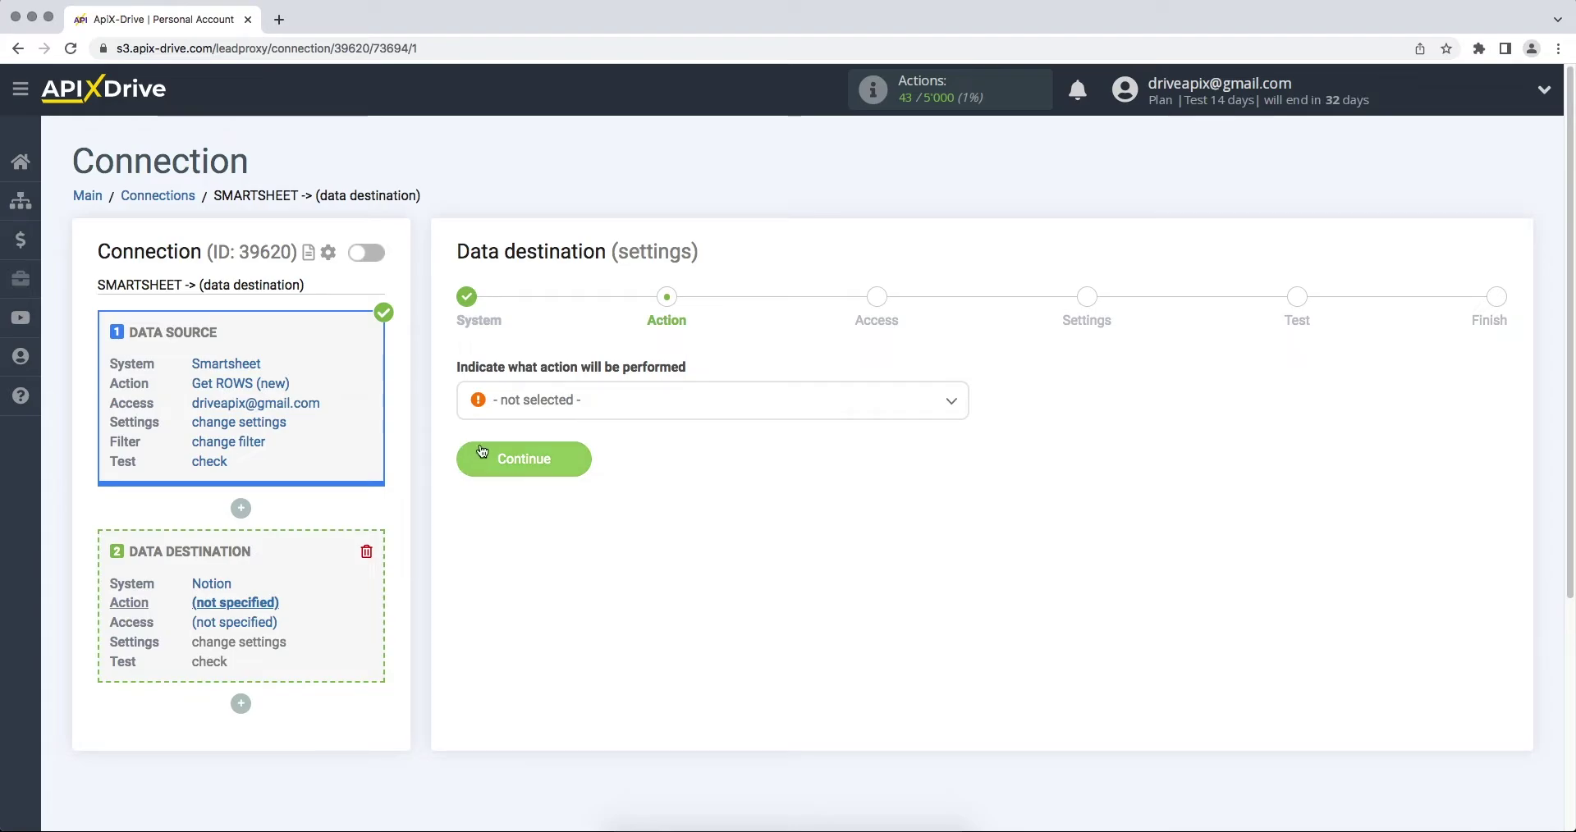
Set the destination action to Add DATABASE ITEM and proceed to account access
click(517, 411)
click(522, 505)
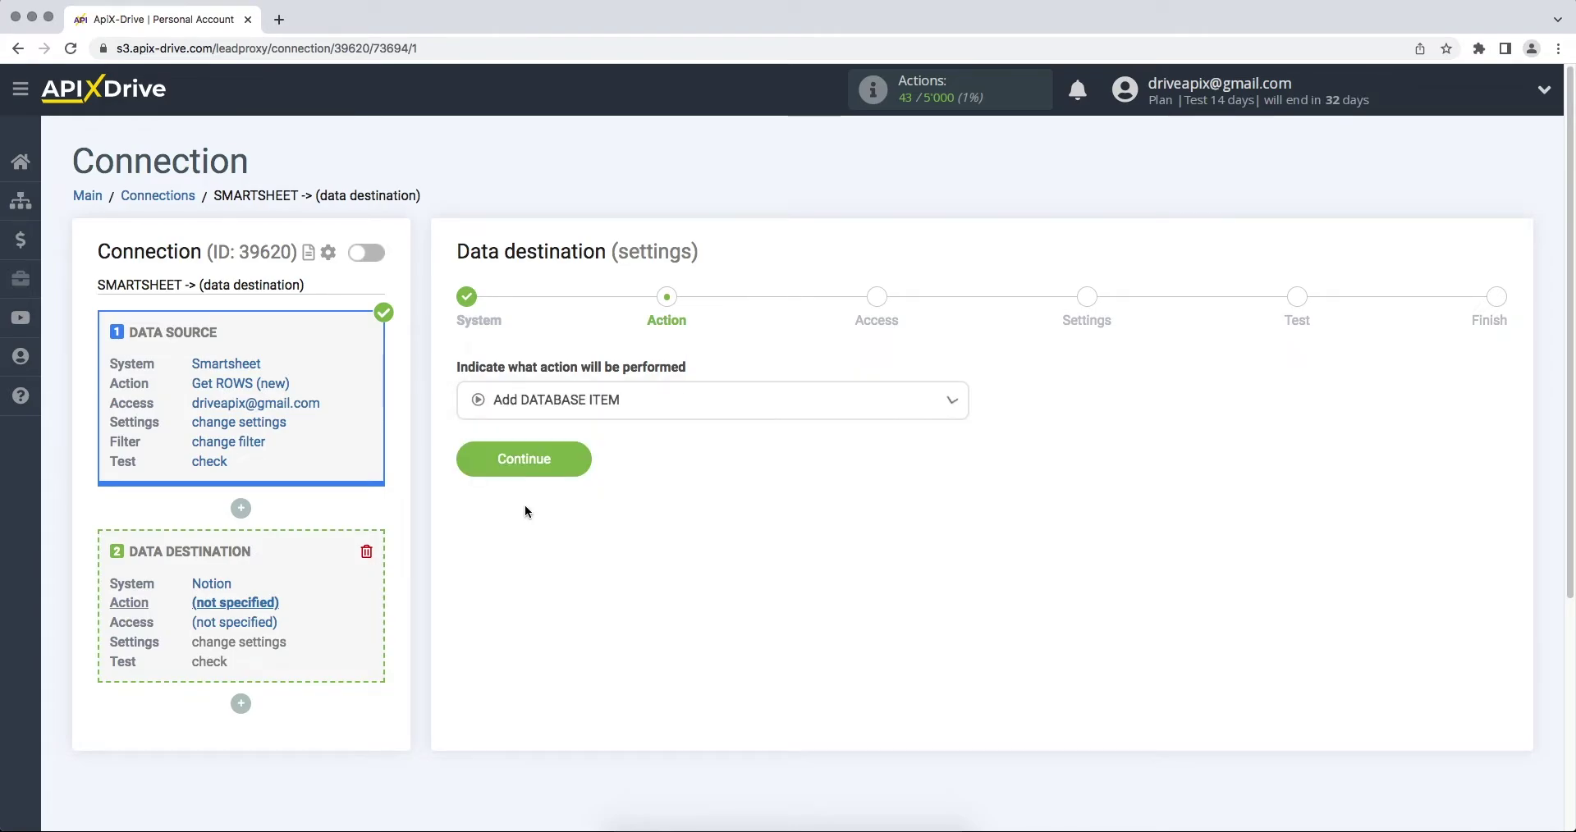
click(476, 463)
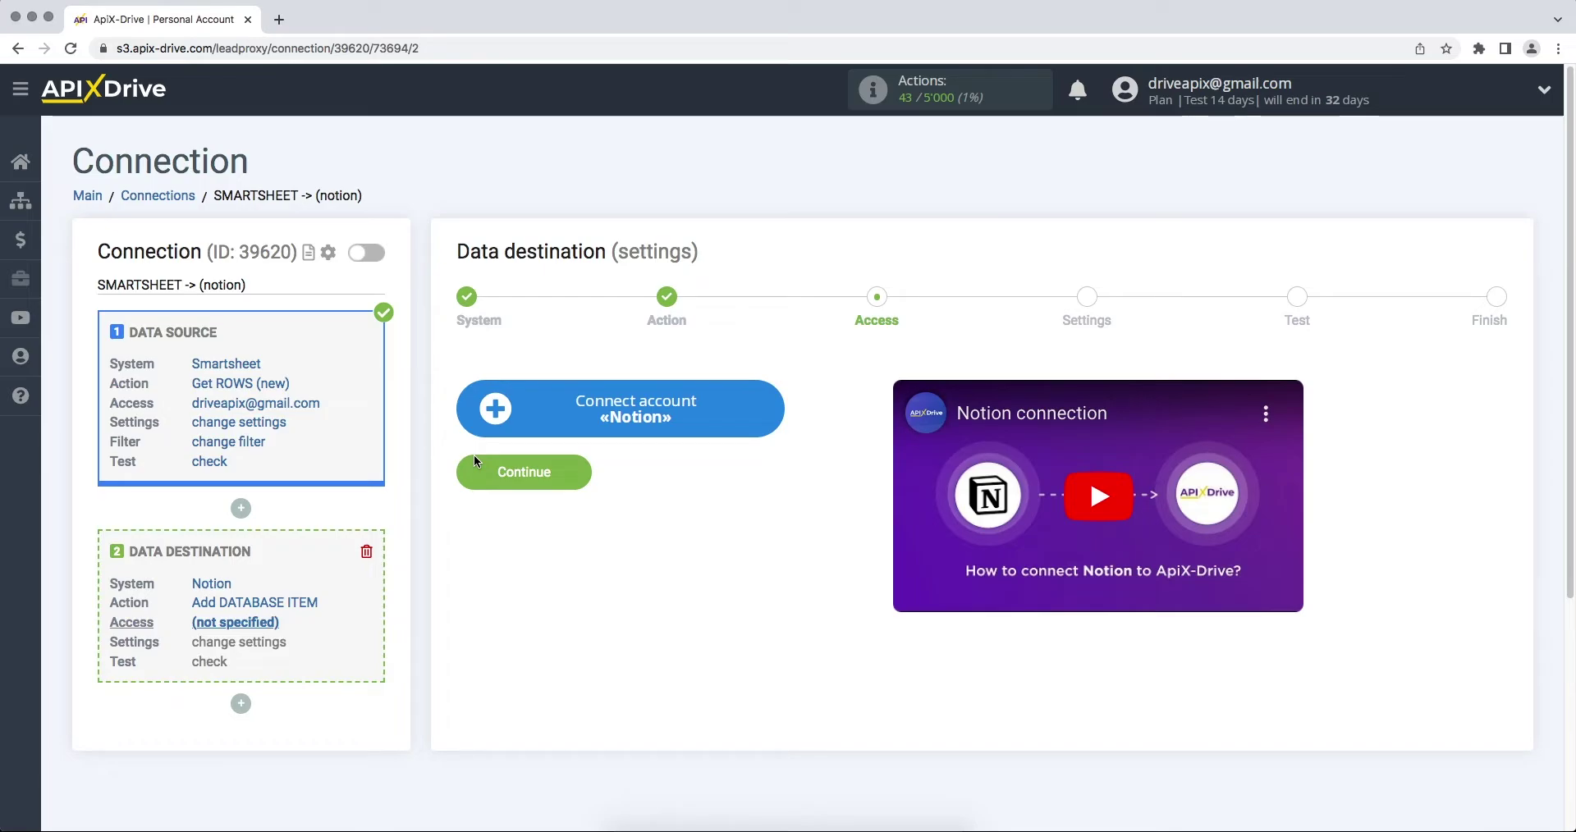
Log in to Notion with the account e-mail and password
click(493, 429)
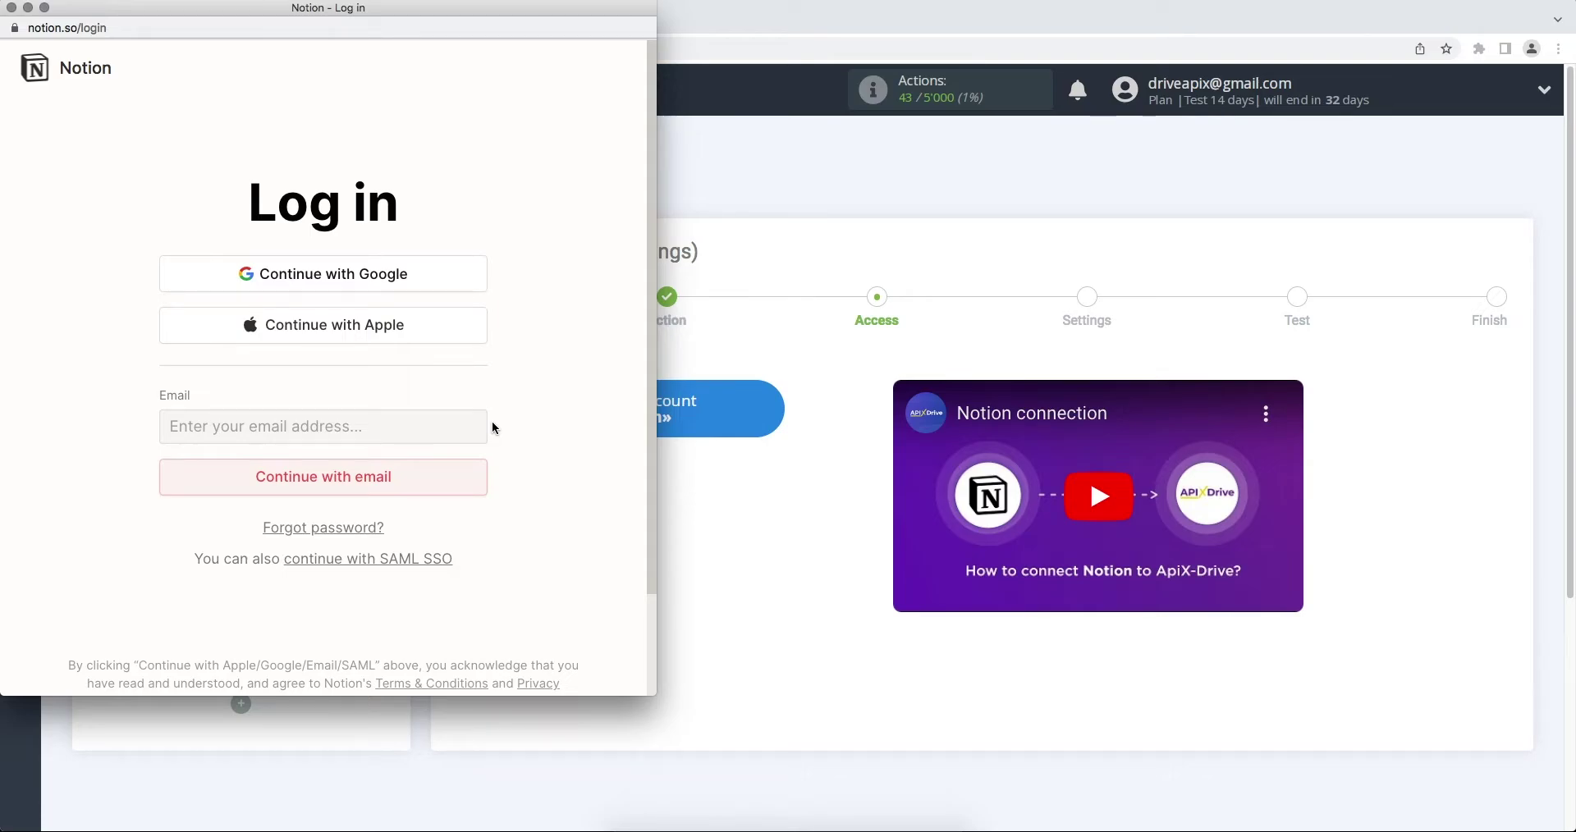
click(387, 426)
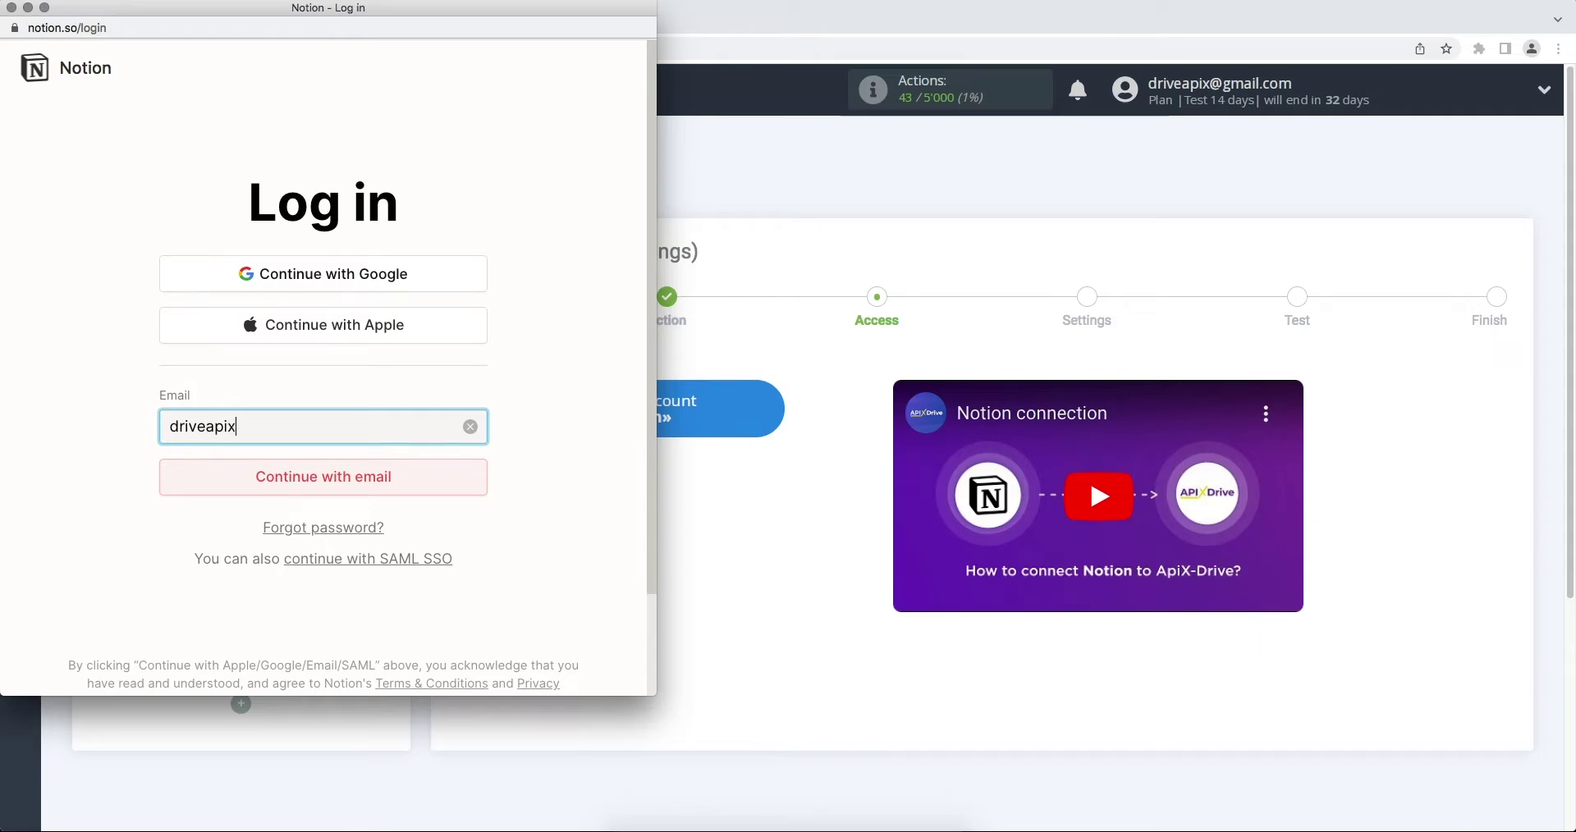
click(396, 478)
text(••••••••)
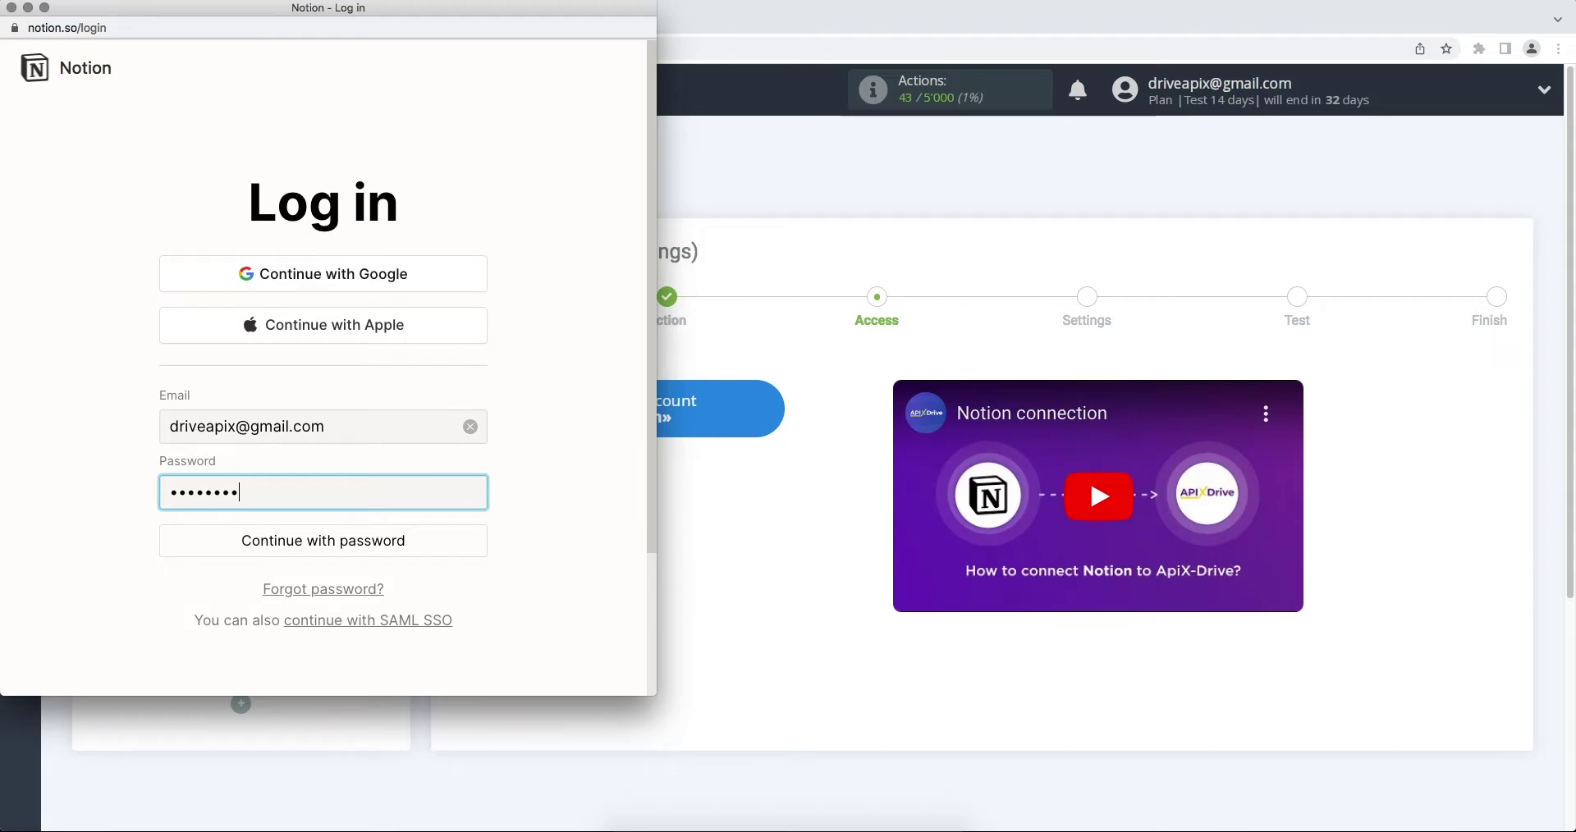
click(399, 540)
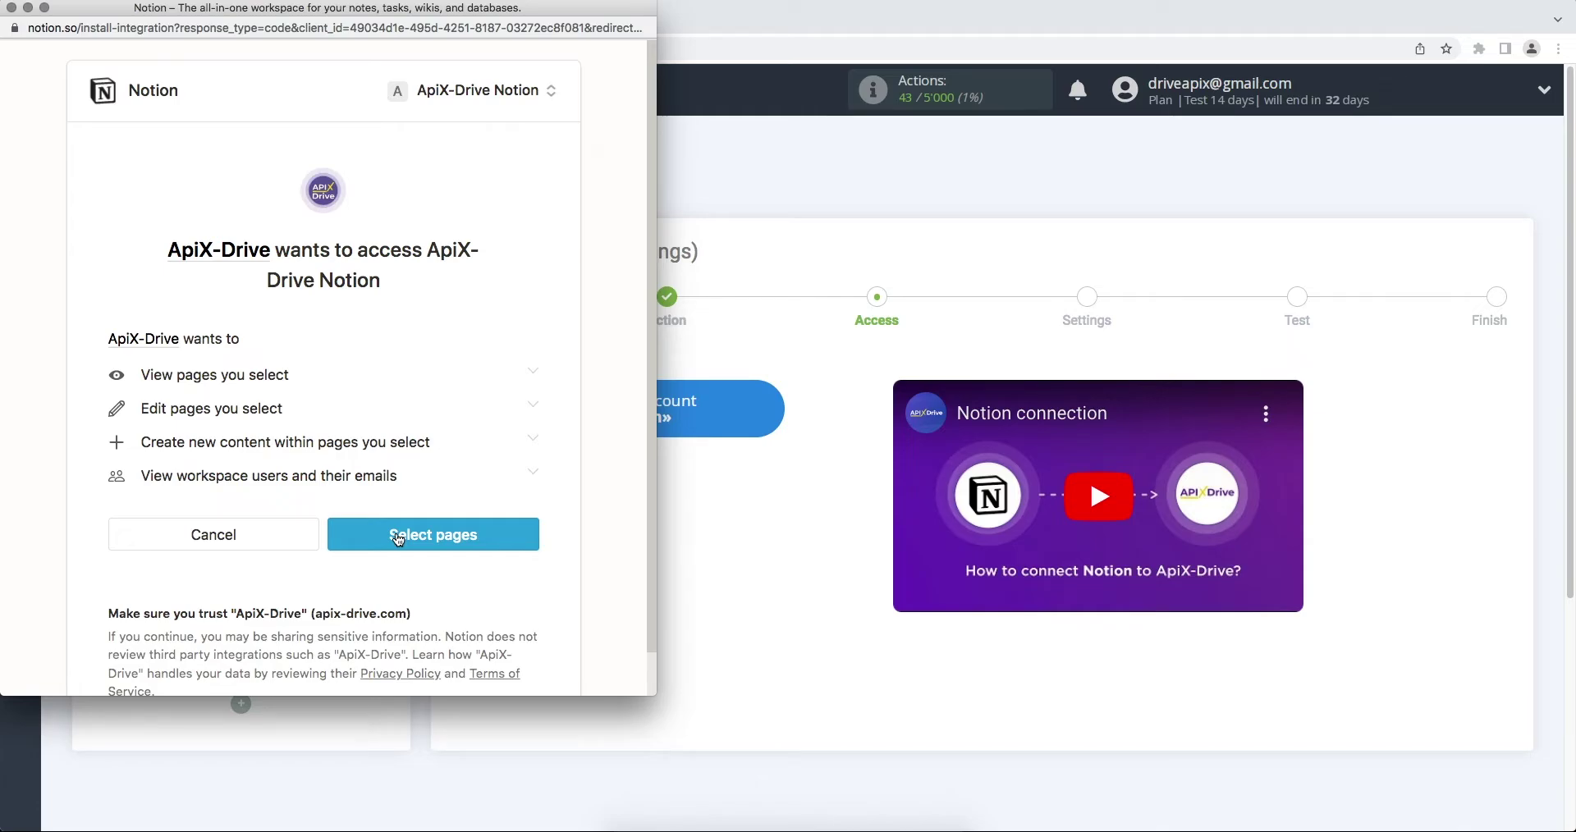
Share the ApiX-Drive page with ApiX-Drive and allow access
click(399, 538)
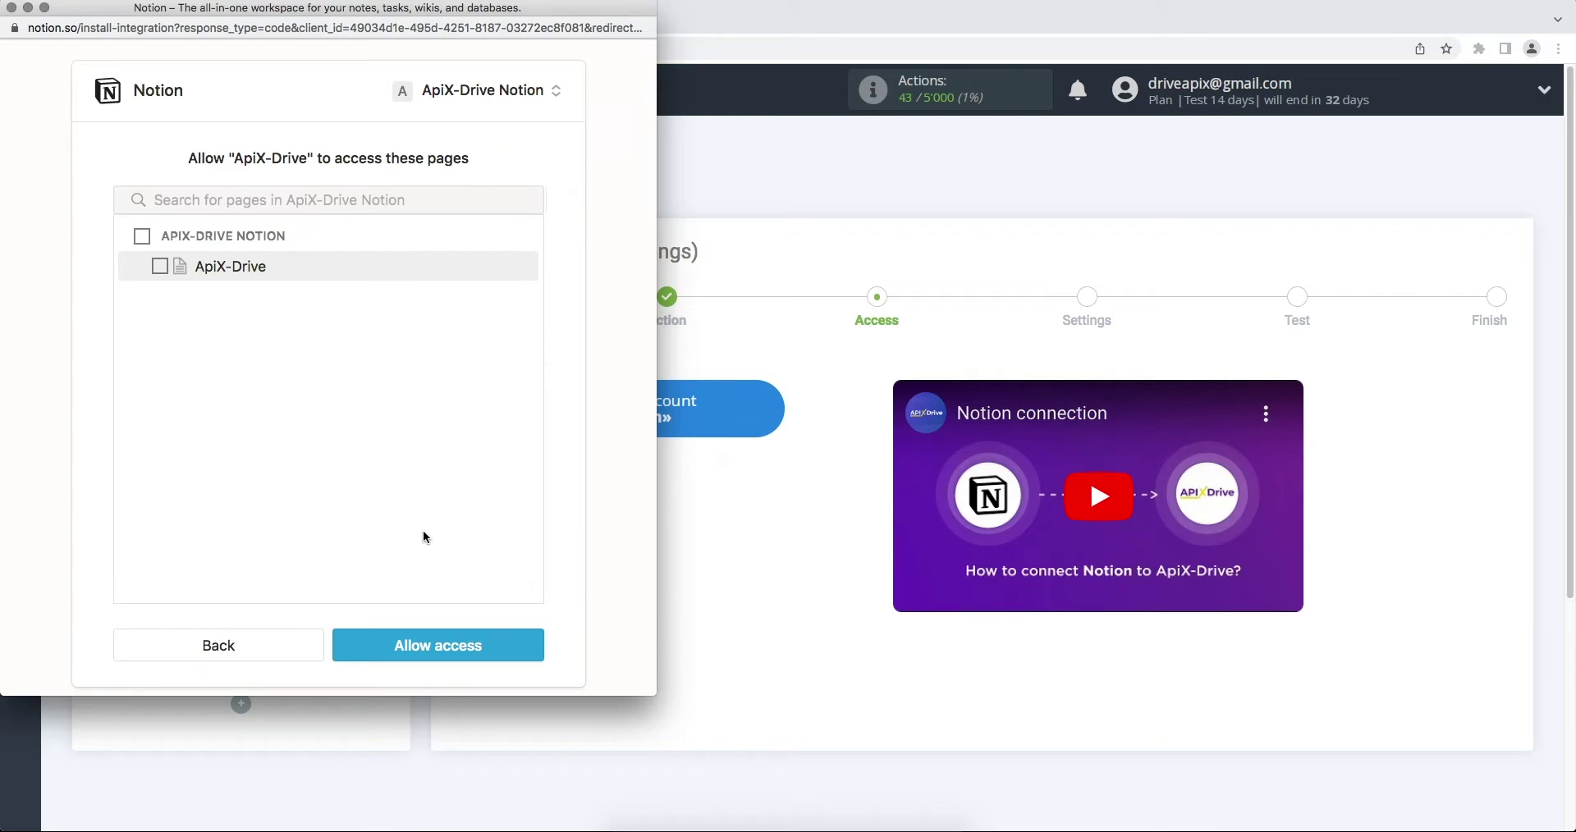
click(142, 236)
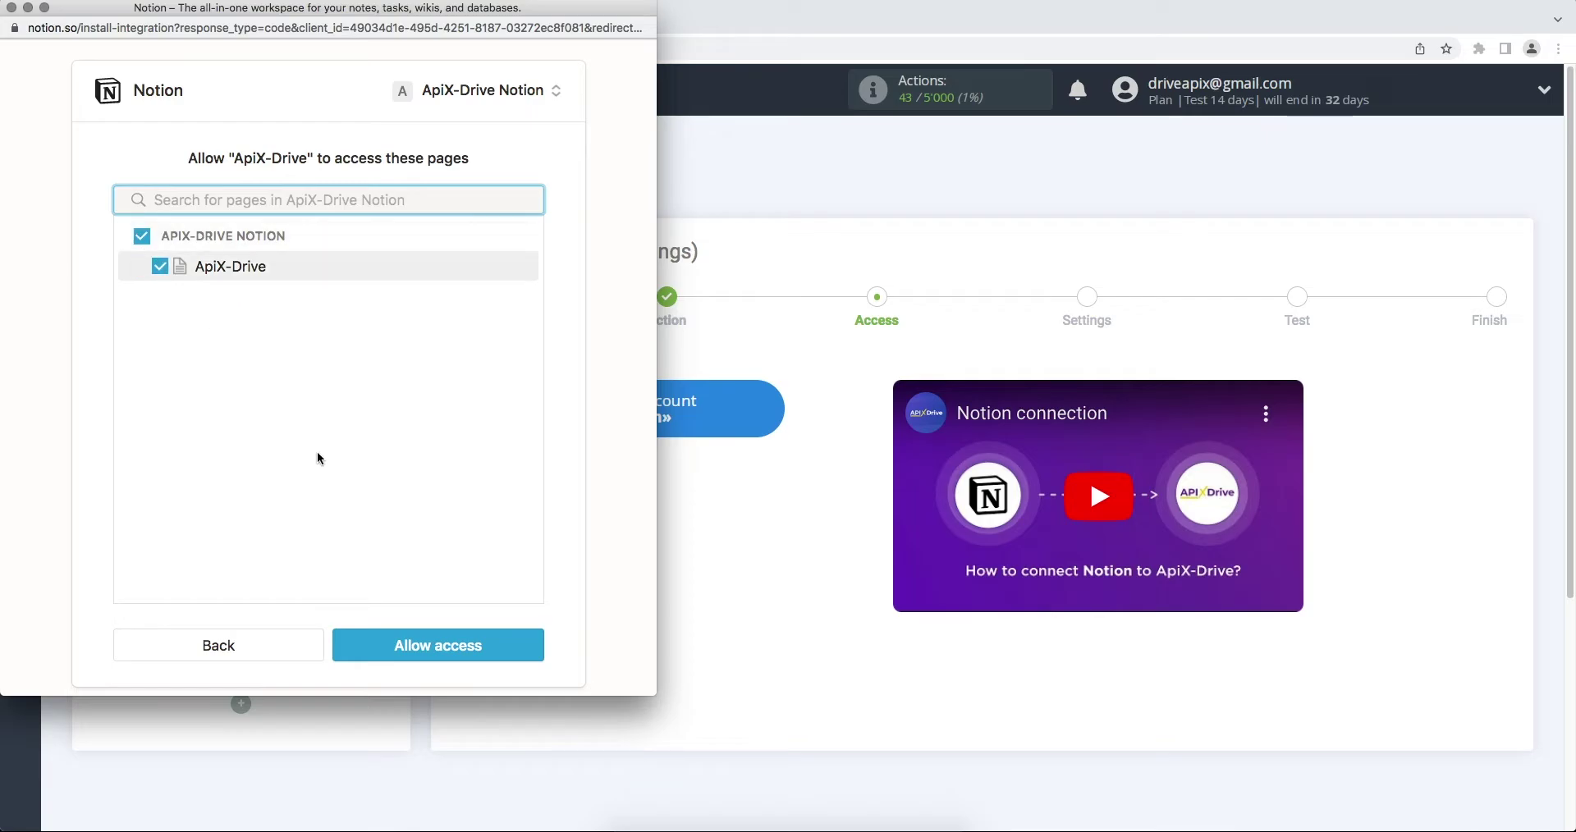
click(424, 642)
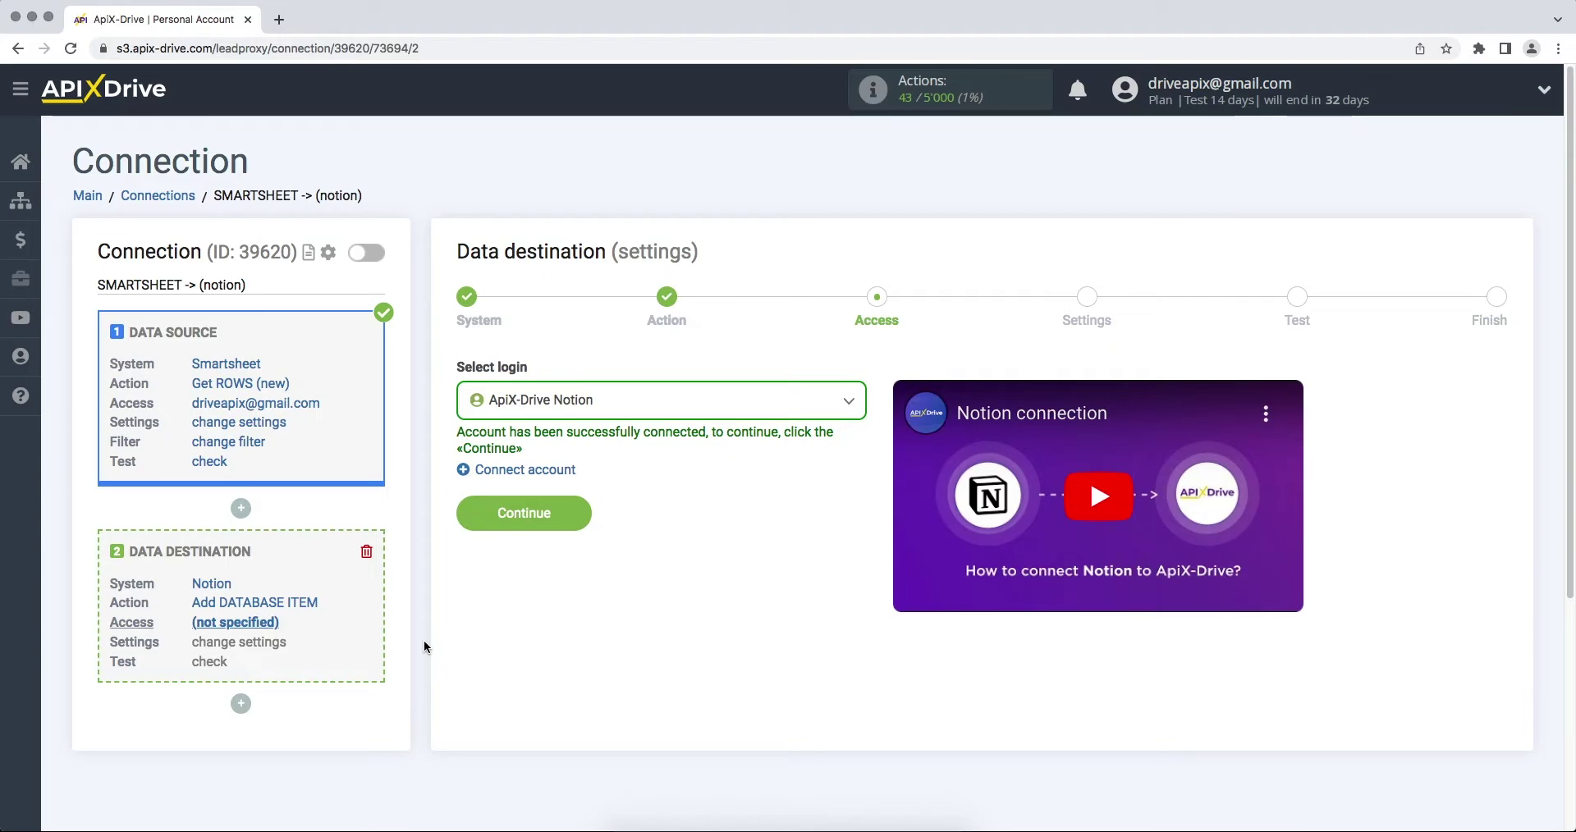
Select the ApiX-Drive Notion login and the ApiX-Drive database
click(566, 403)
click(570, 528)
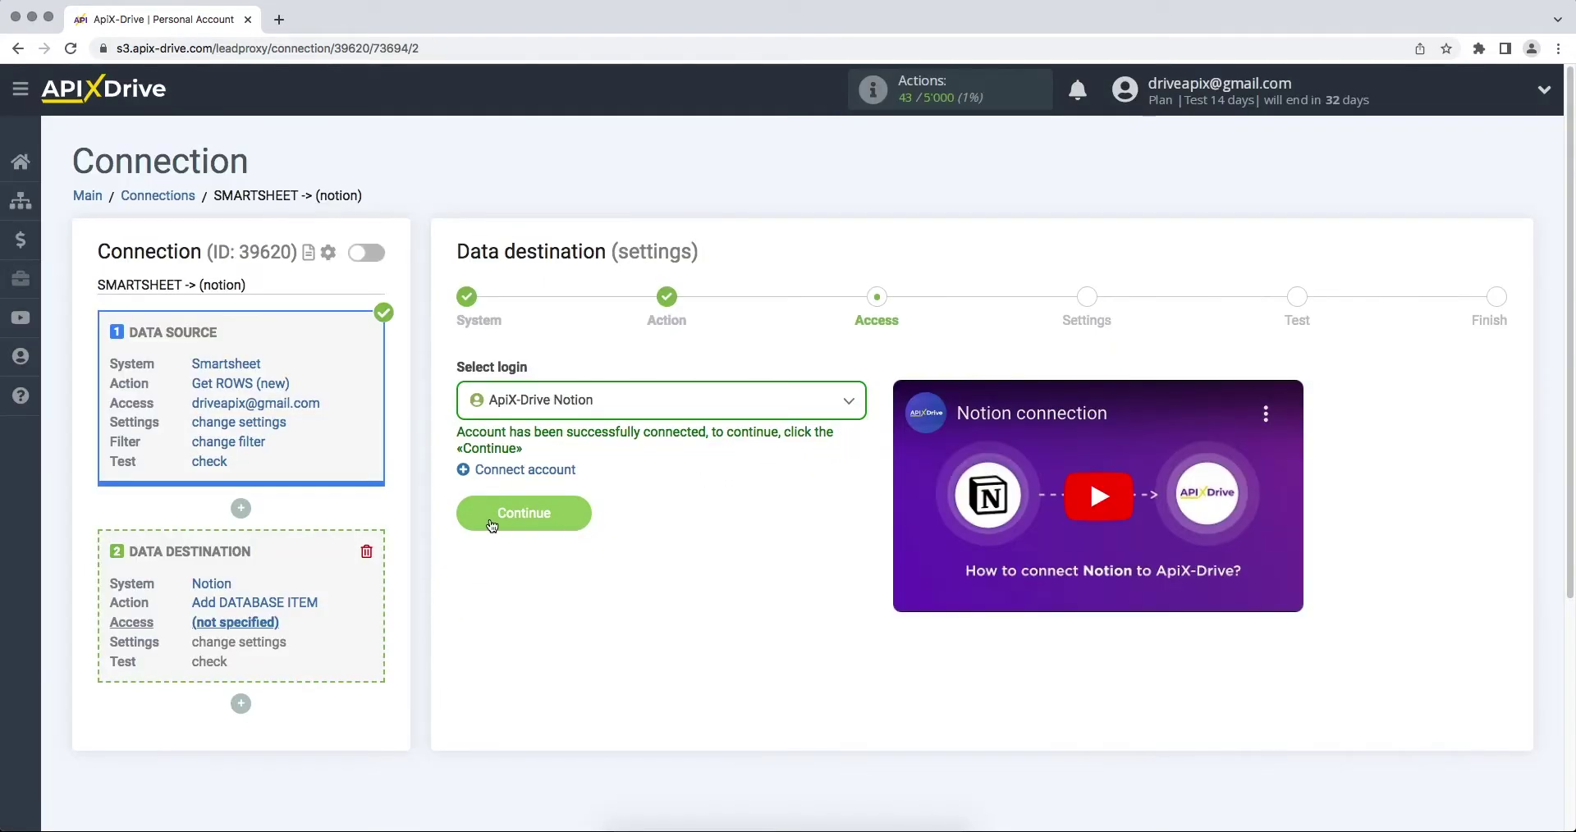
click(471, 519)
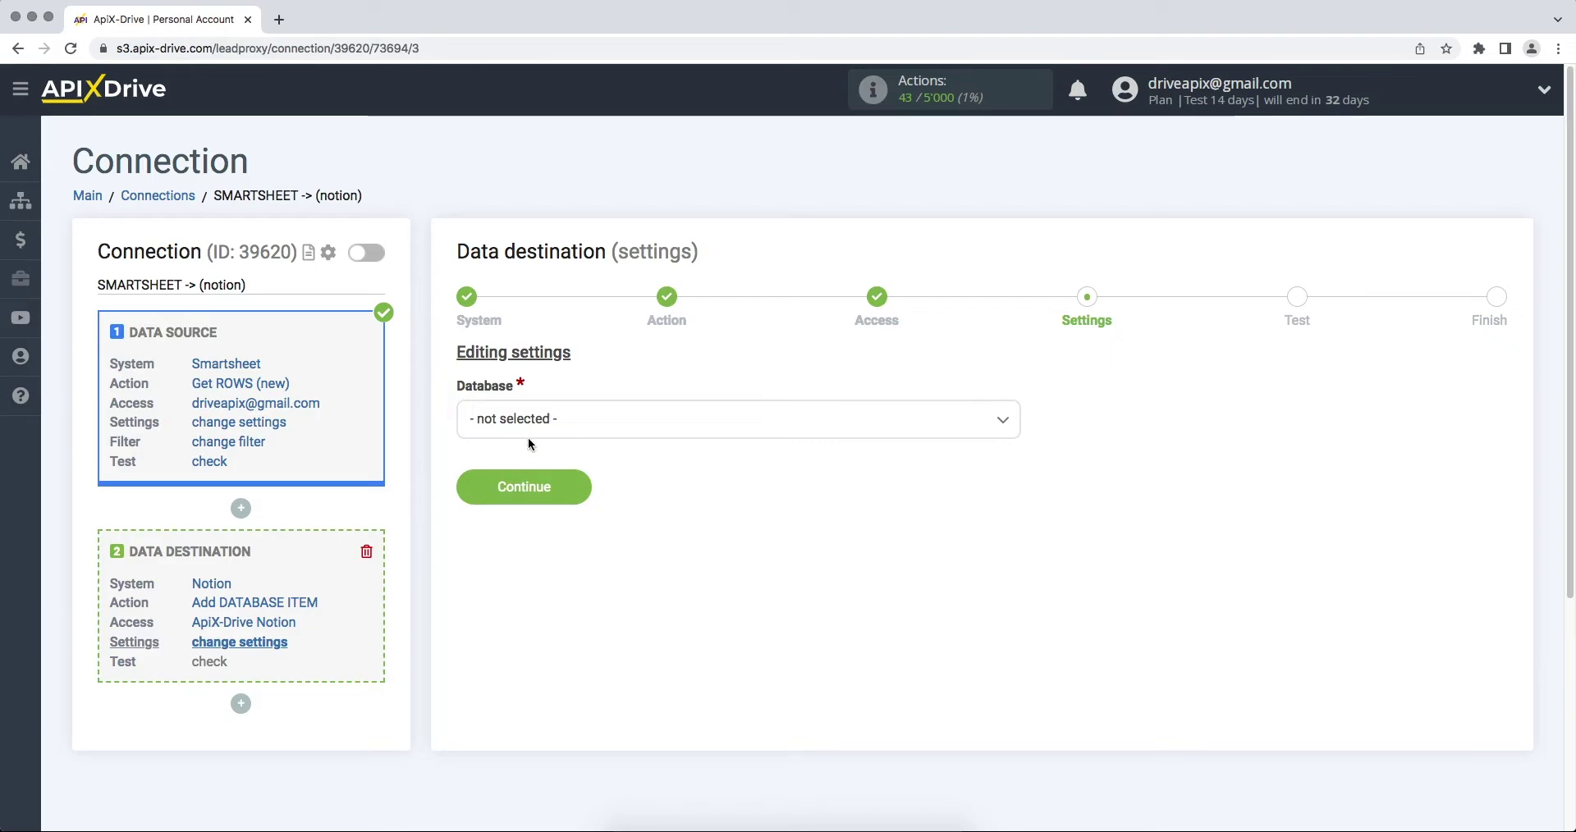
click(624, 431)
click(532, 524)
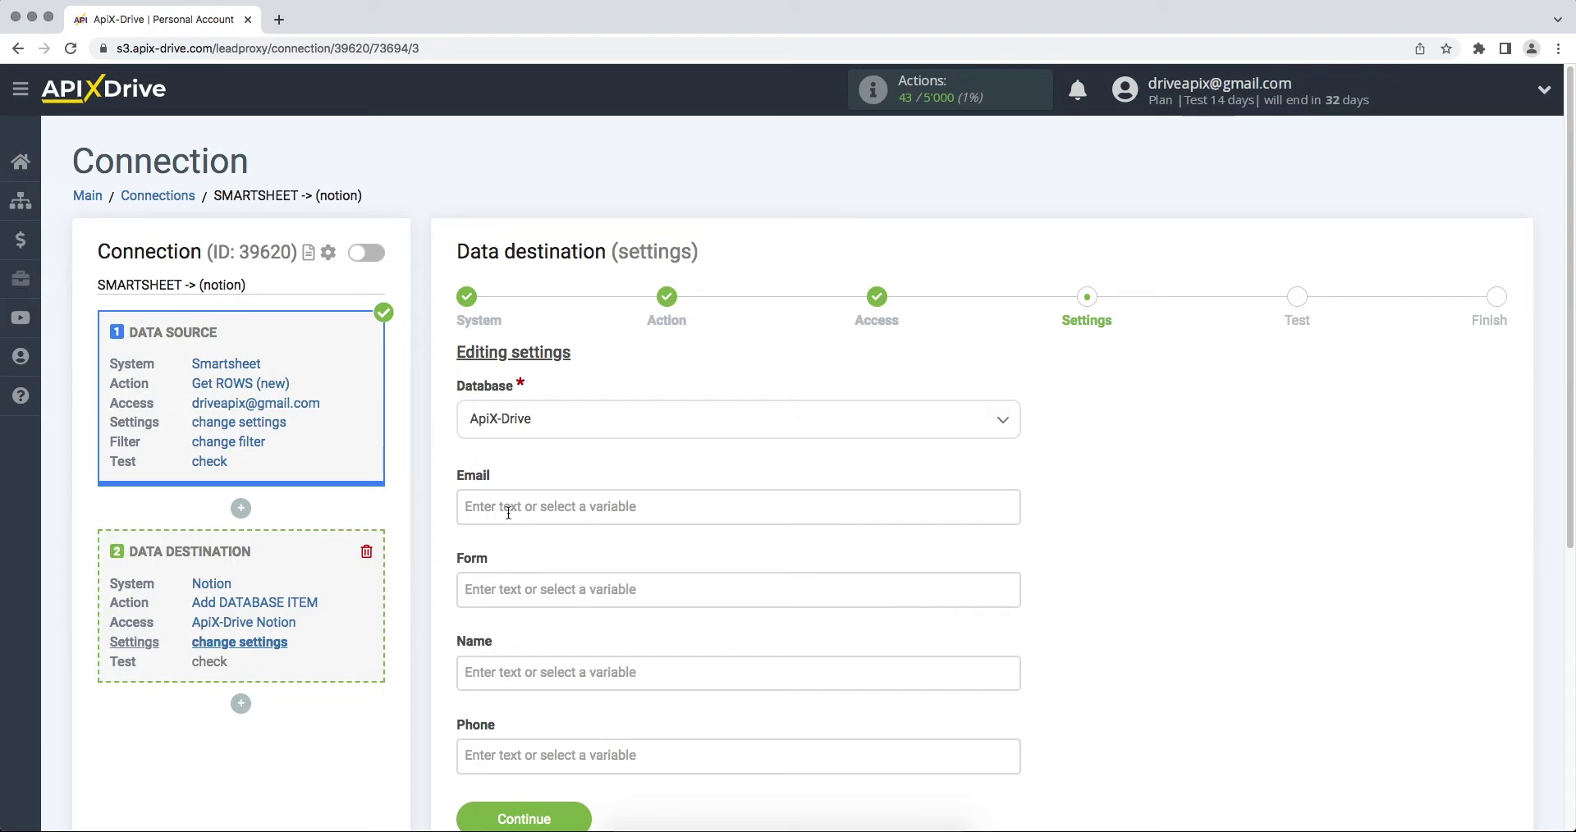
Map Email to the Smartsheet email column and Form to 'New row from Smartsheet' plus creation date
click(503, 507)
click(568, 573)
click(490, 299)
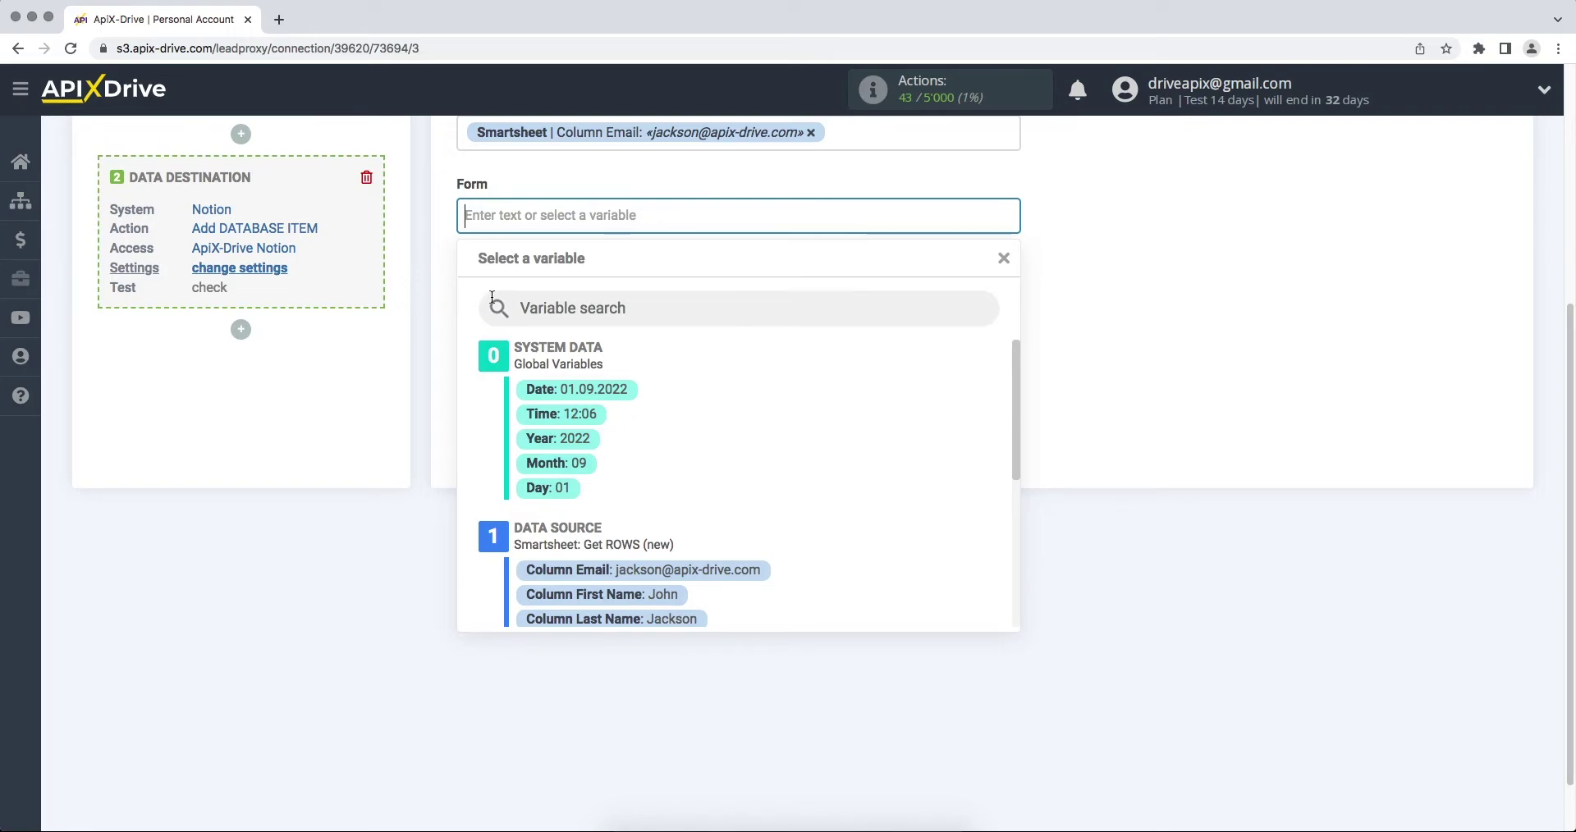
text(New row)
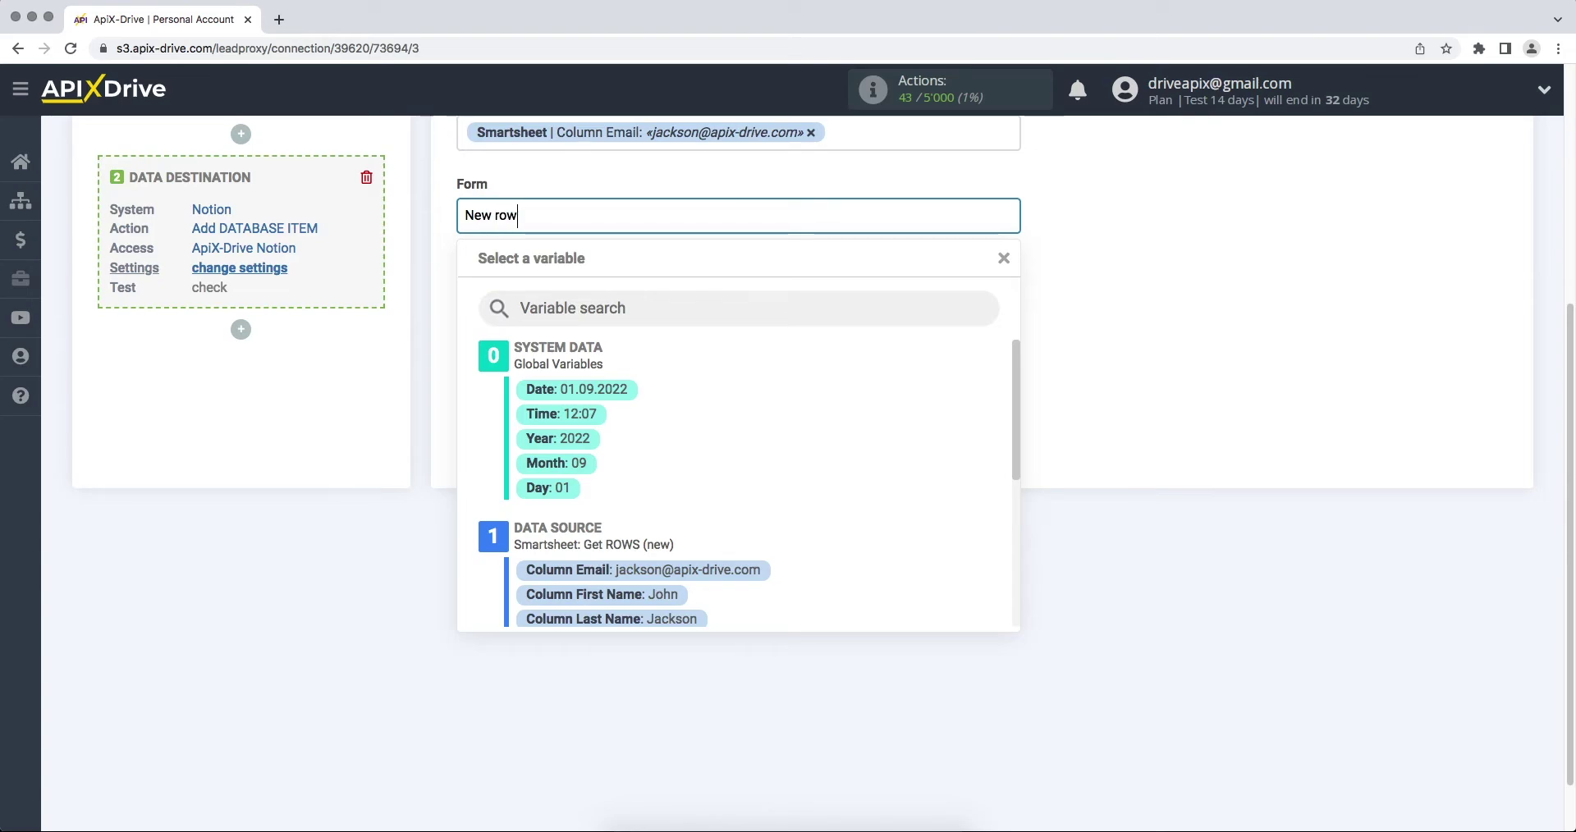
text( from Sma)
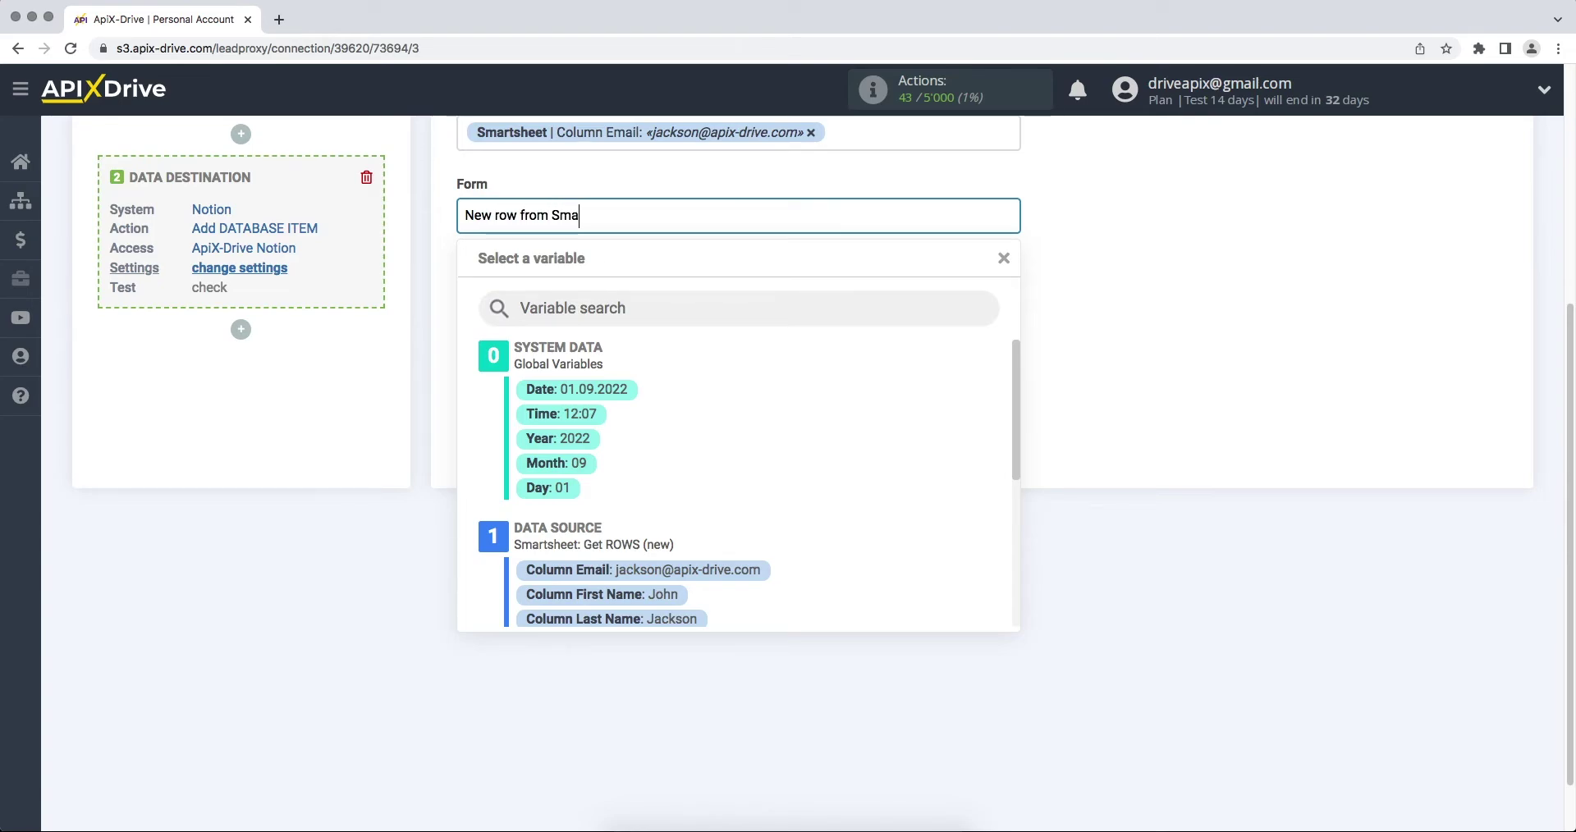
text(rtsheet)
drag(1015, 353, 1018, 469)
click(693, 540)
Map Name to first and last name columns and Phone to the phone column, then save
click(555, 304)
scroll(575, 361, down, 1)
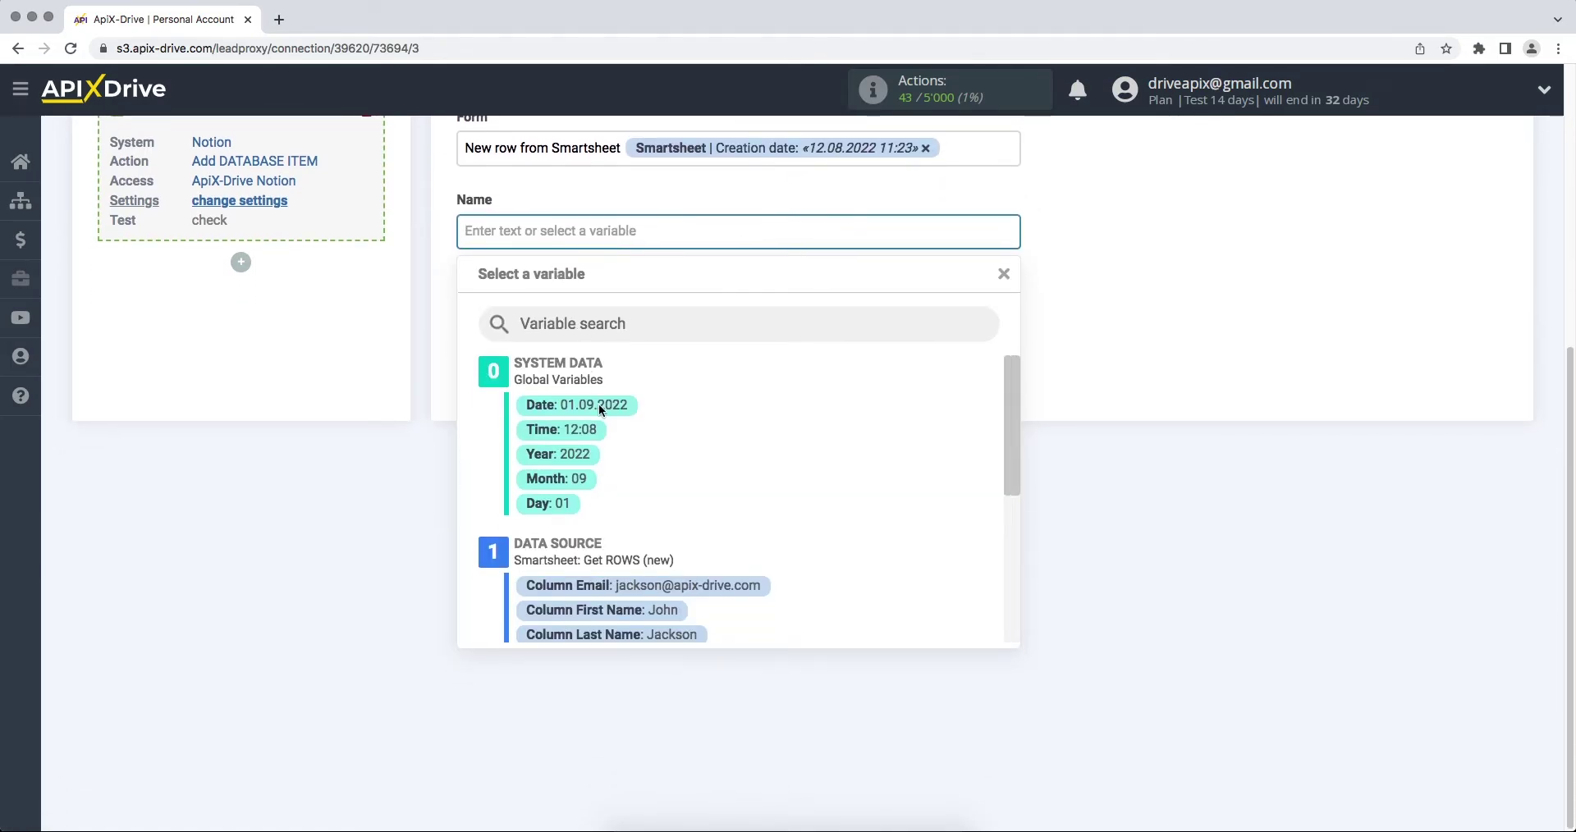
click(634, 611)
click(774, 245)
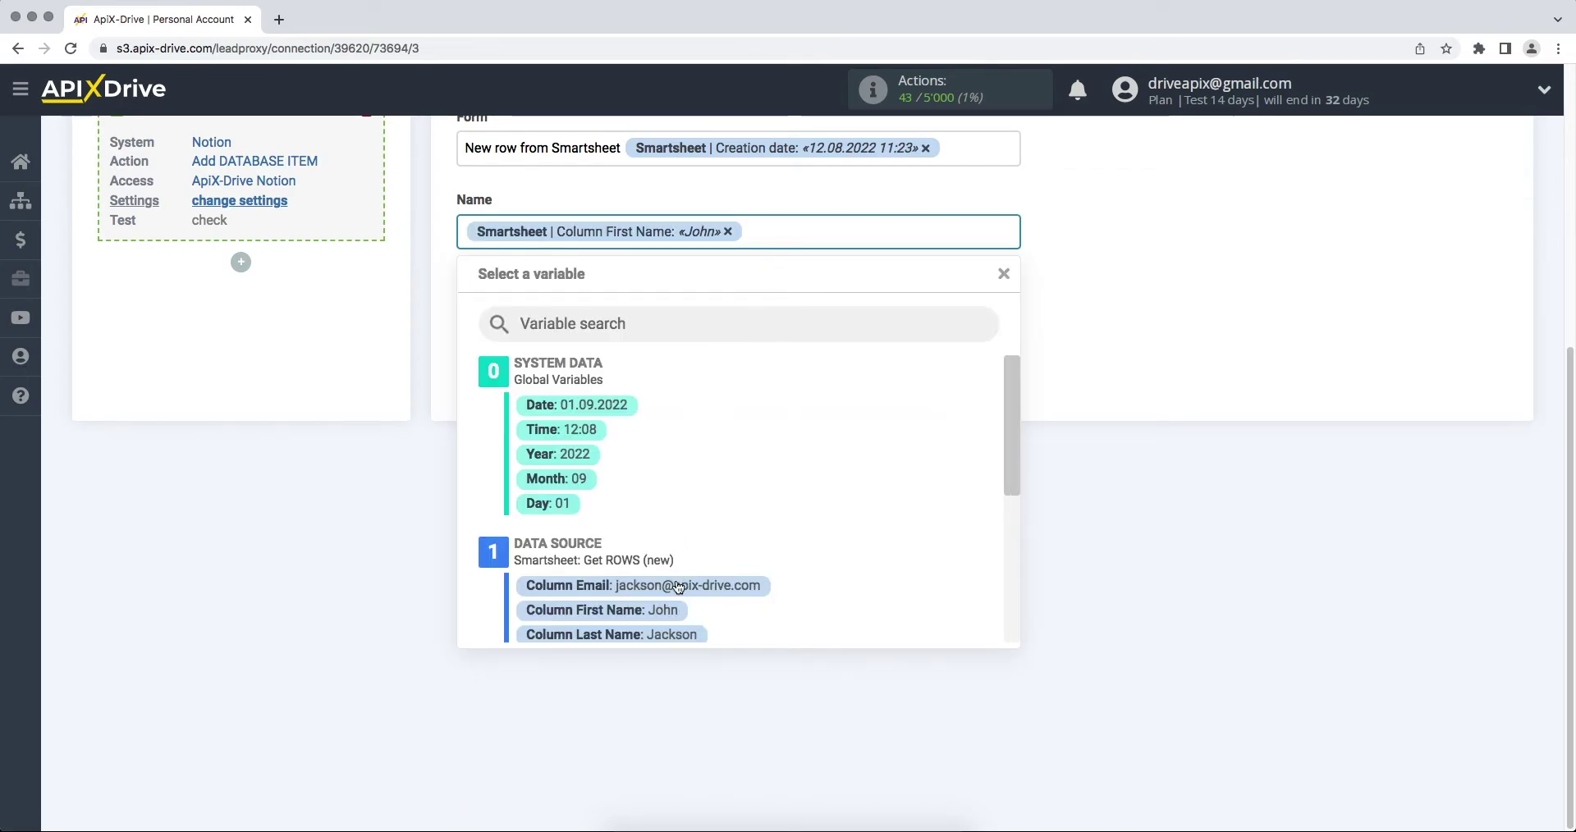
click(670, 633)
click(583, 338)
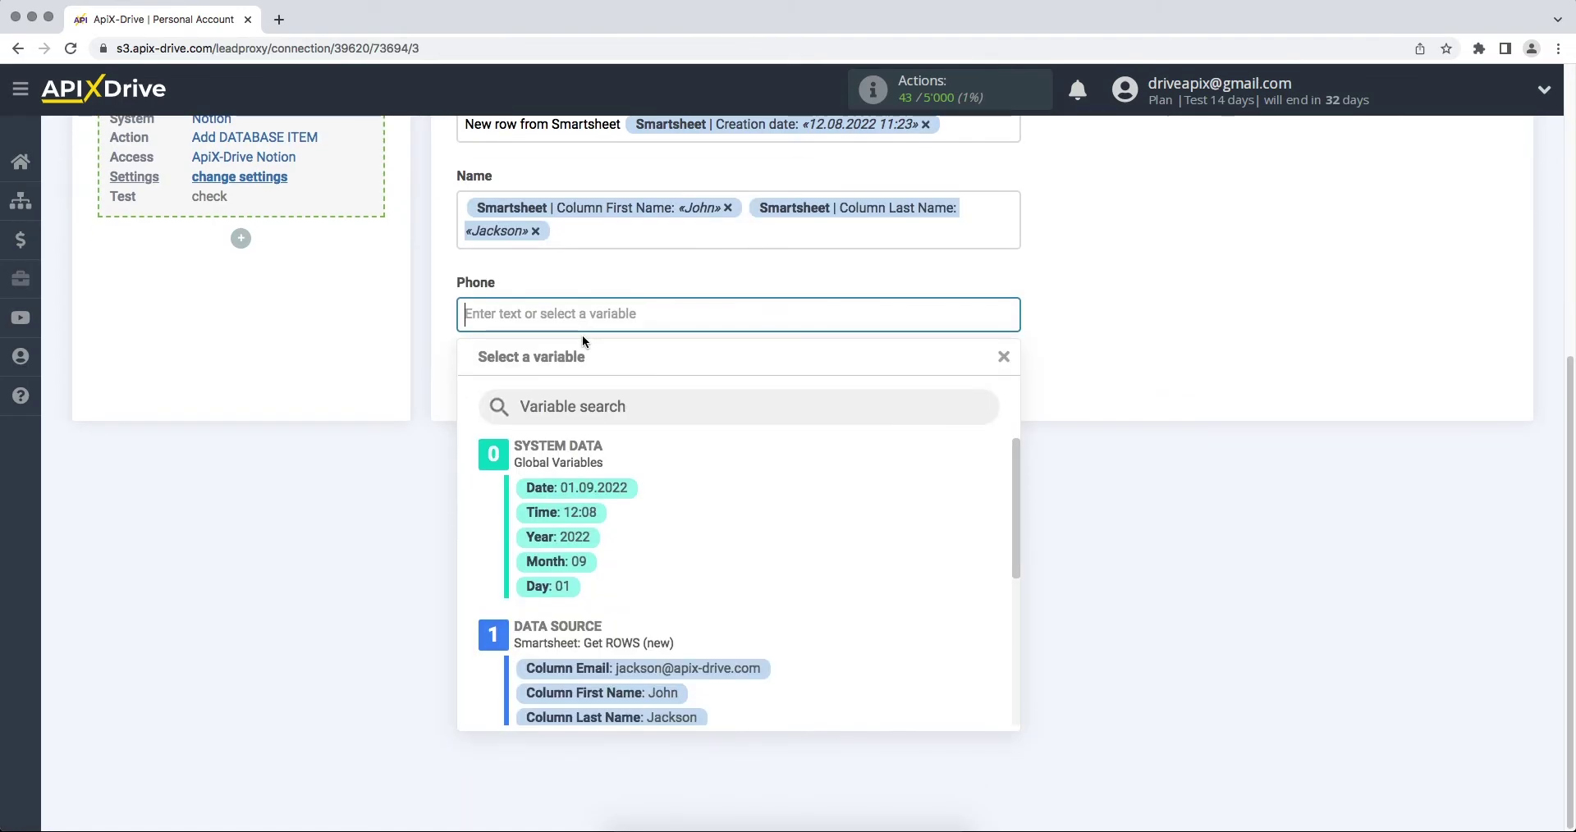
drag(1010, 492, 880, 599)
click(706, 565)
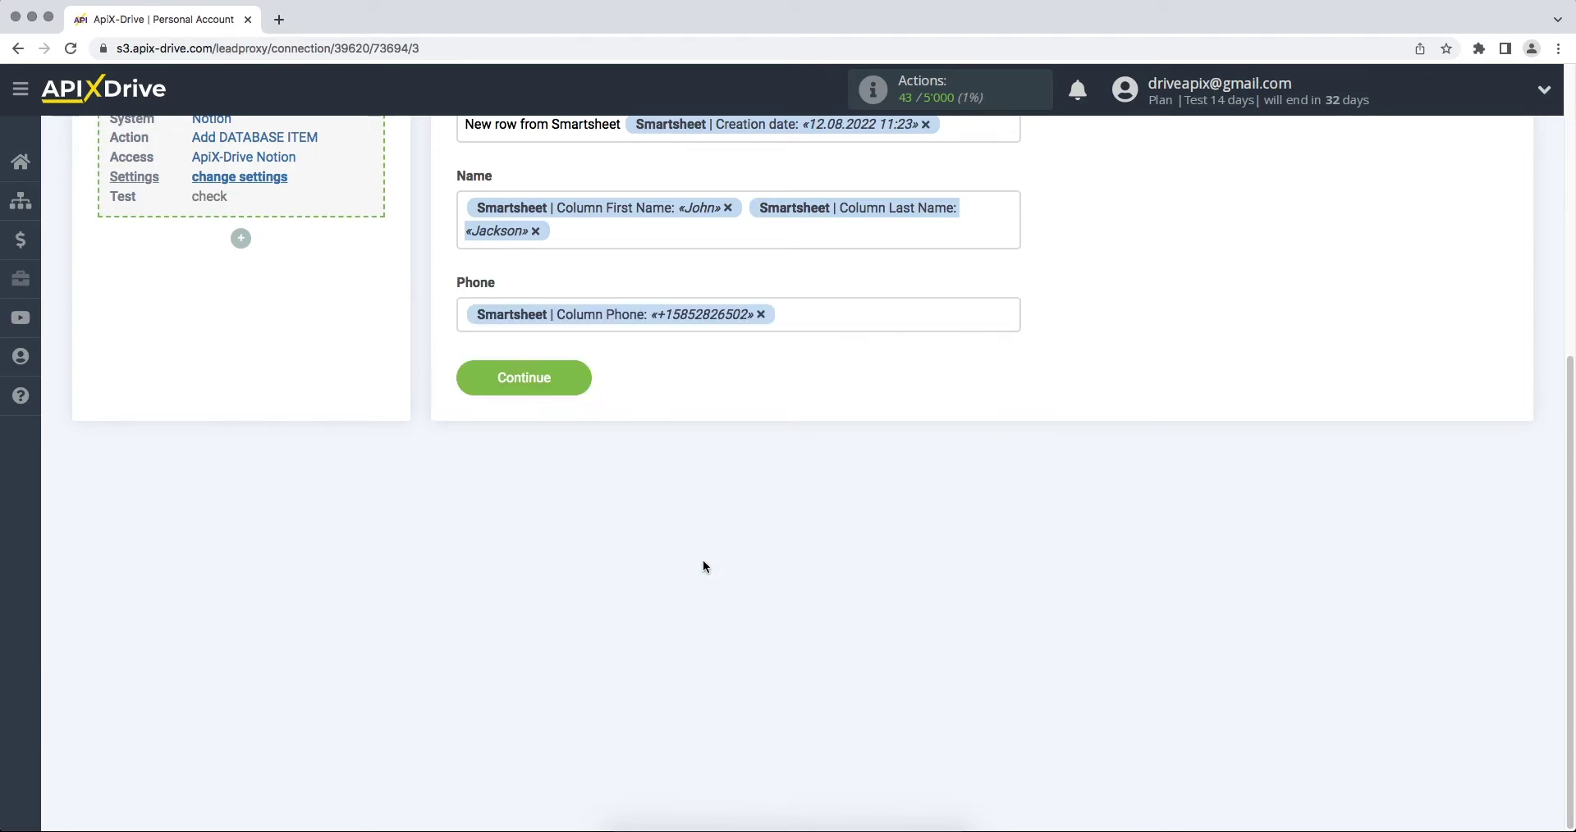
click(469, 390)
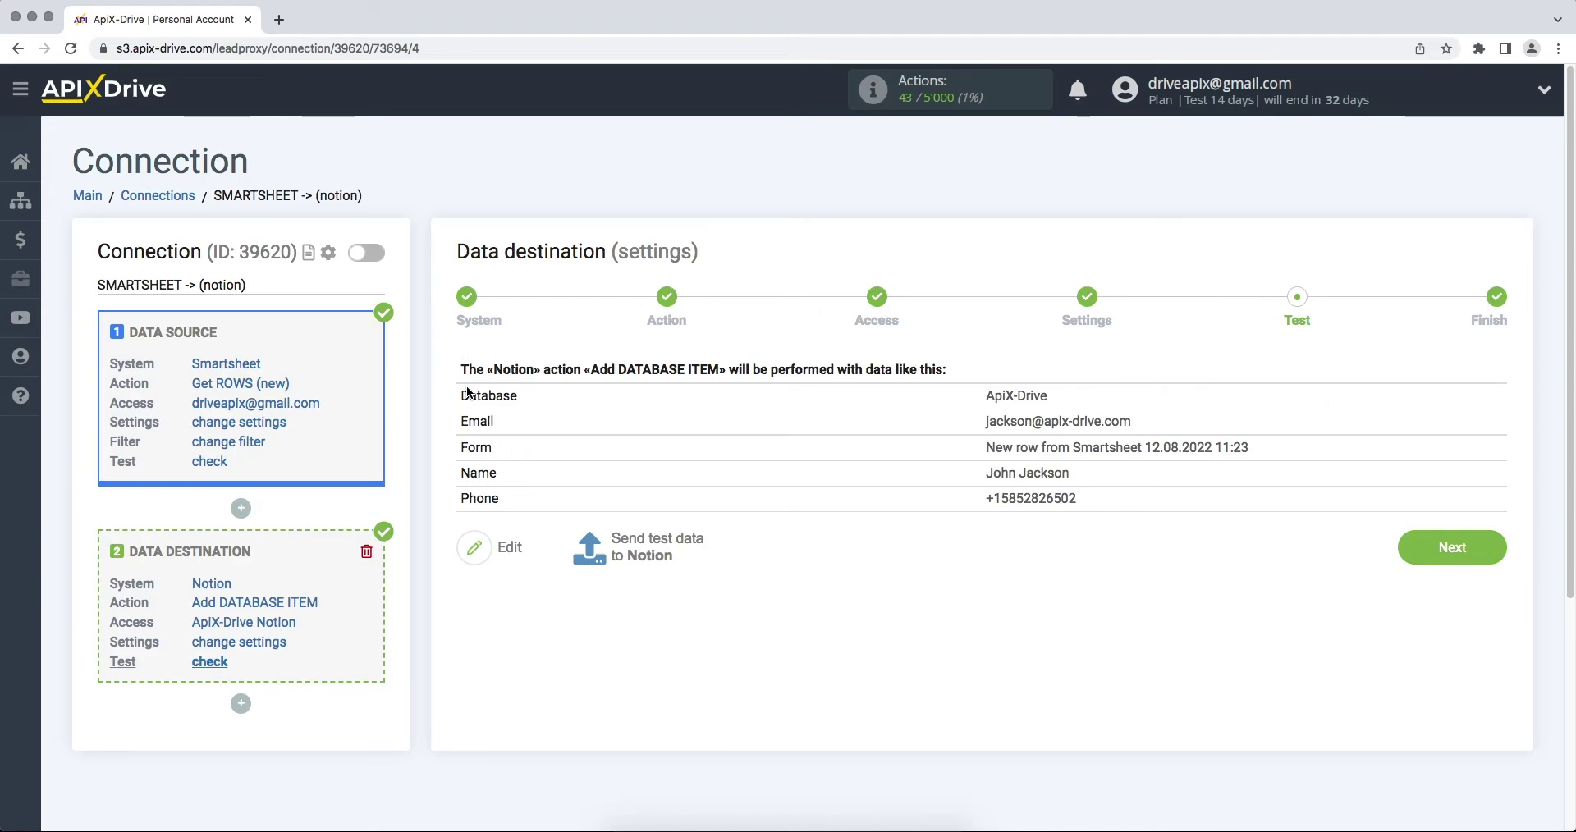
Send test data to Notion and enable auto-update for the connection
click(656, 552)
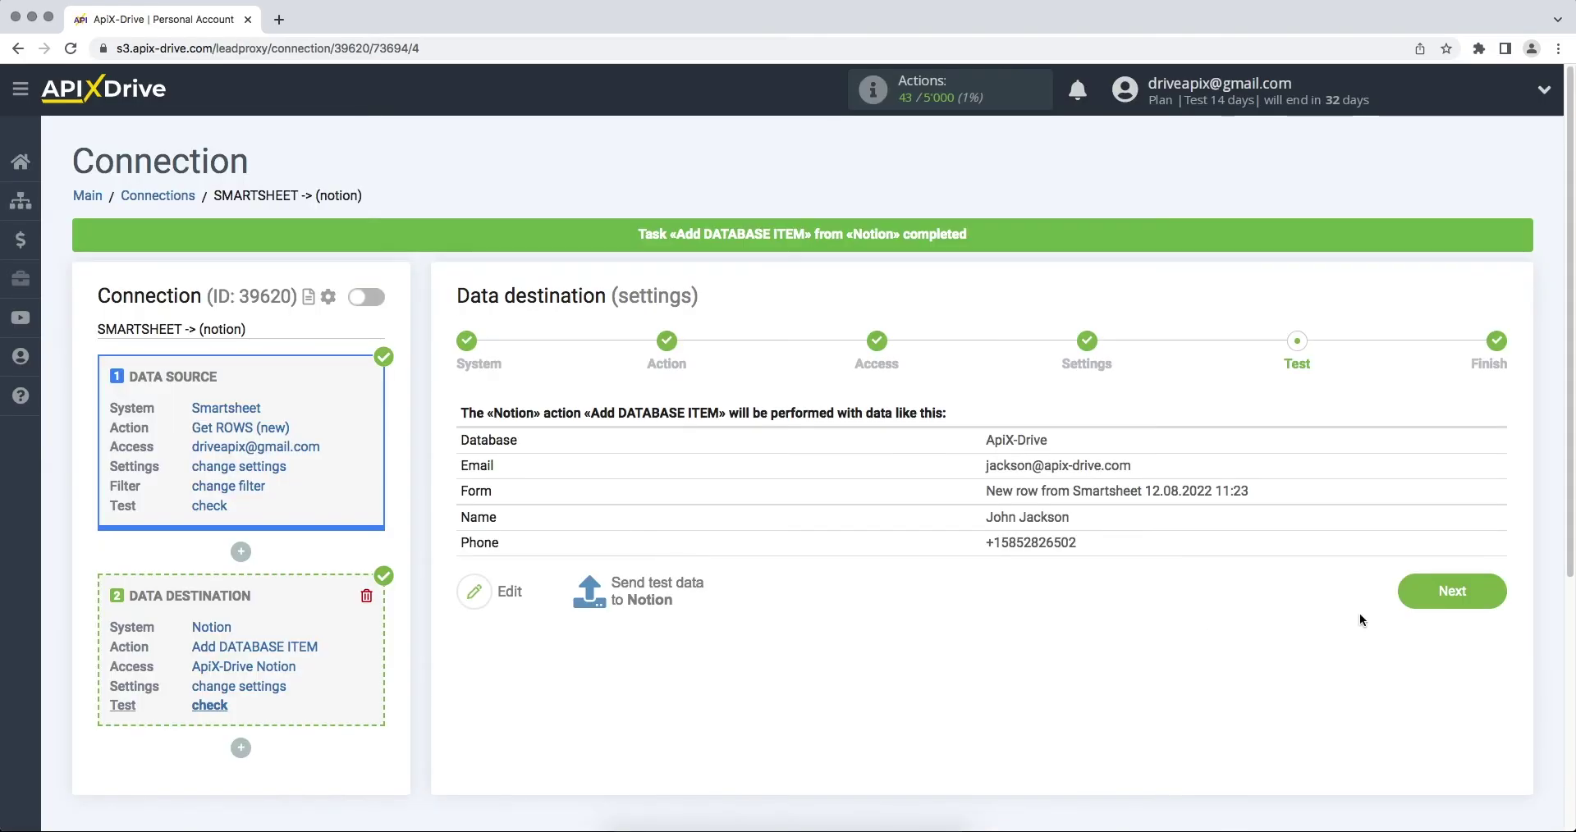
click(1409, 605)
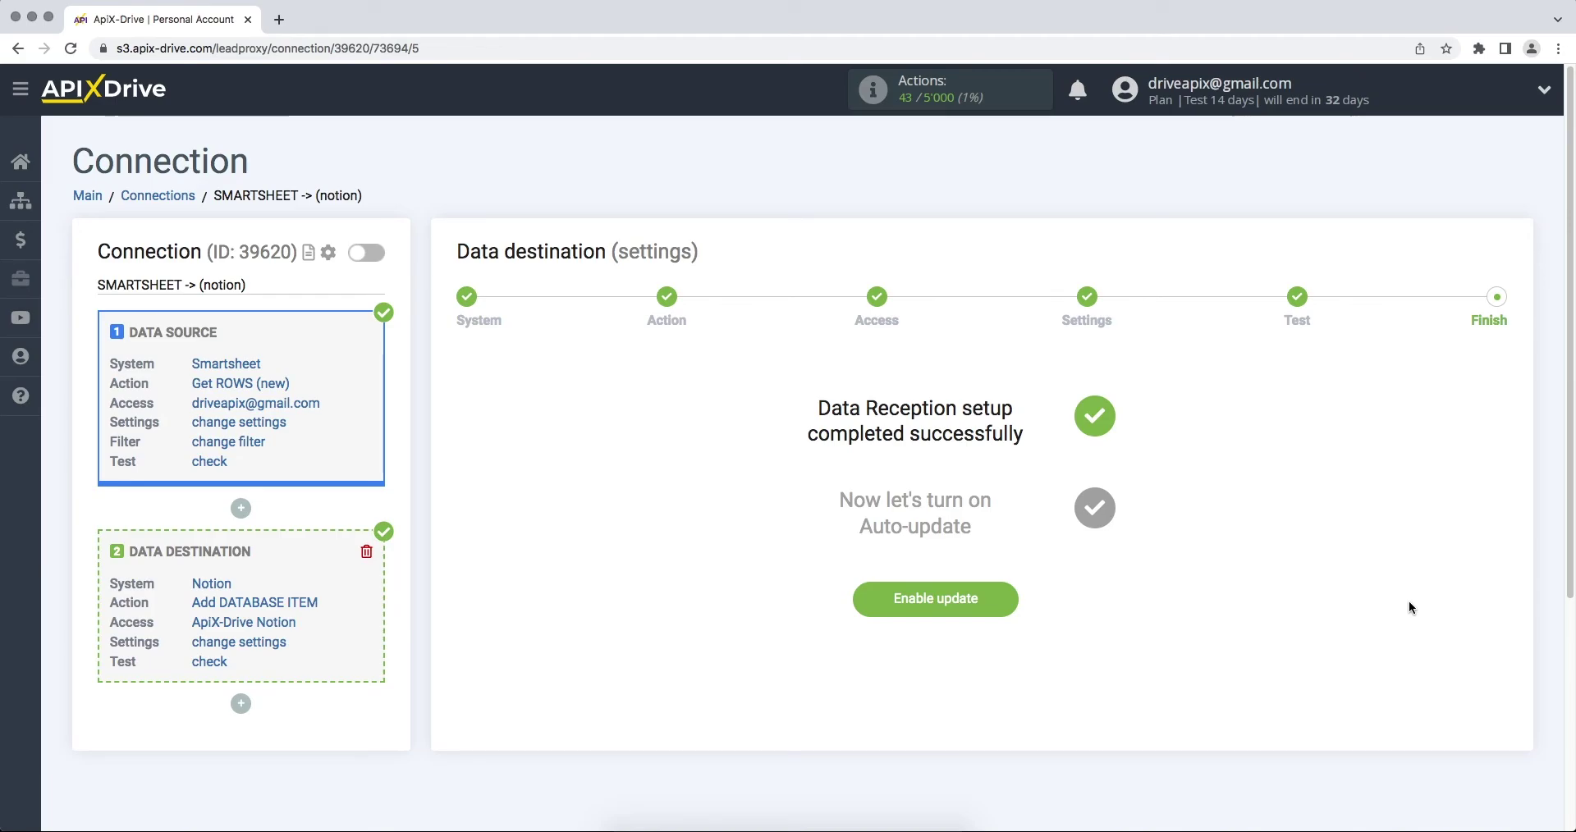
click(874, 602)
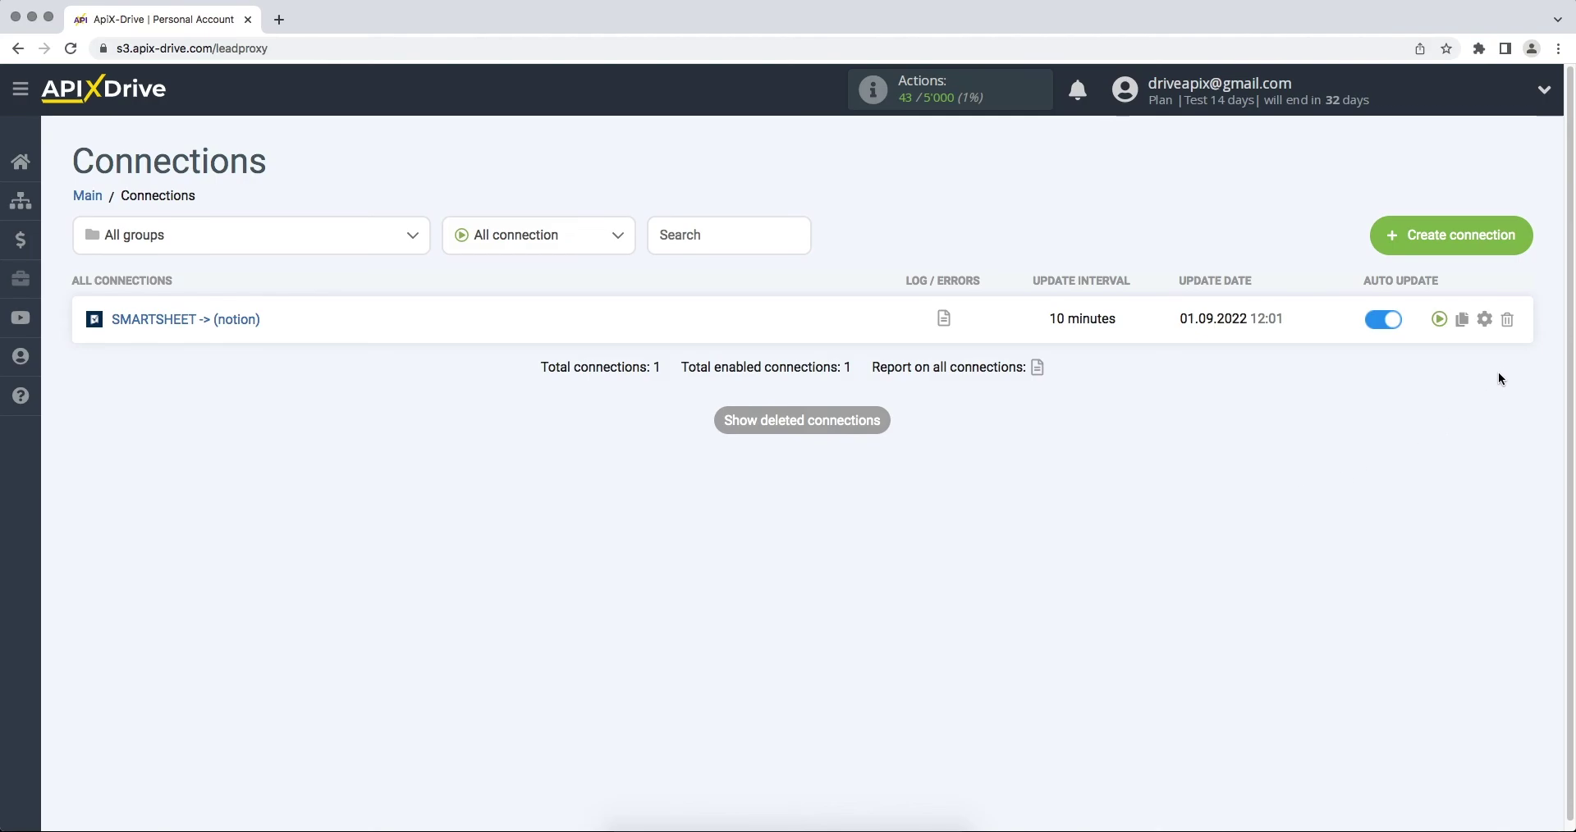
Set the connection's update interval to 5 minutes and save the settings
click(1485, 322)
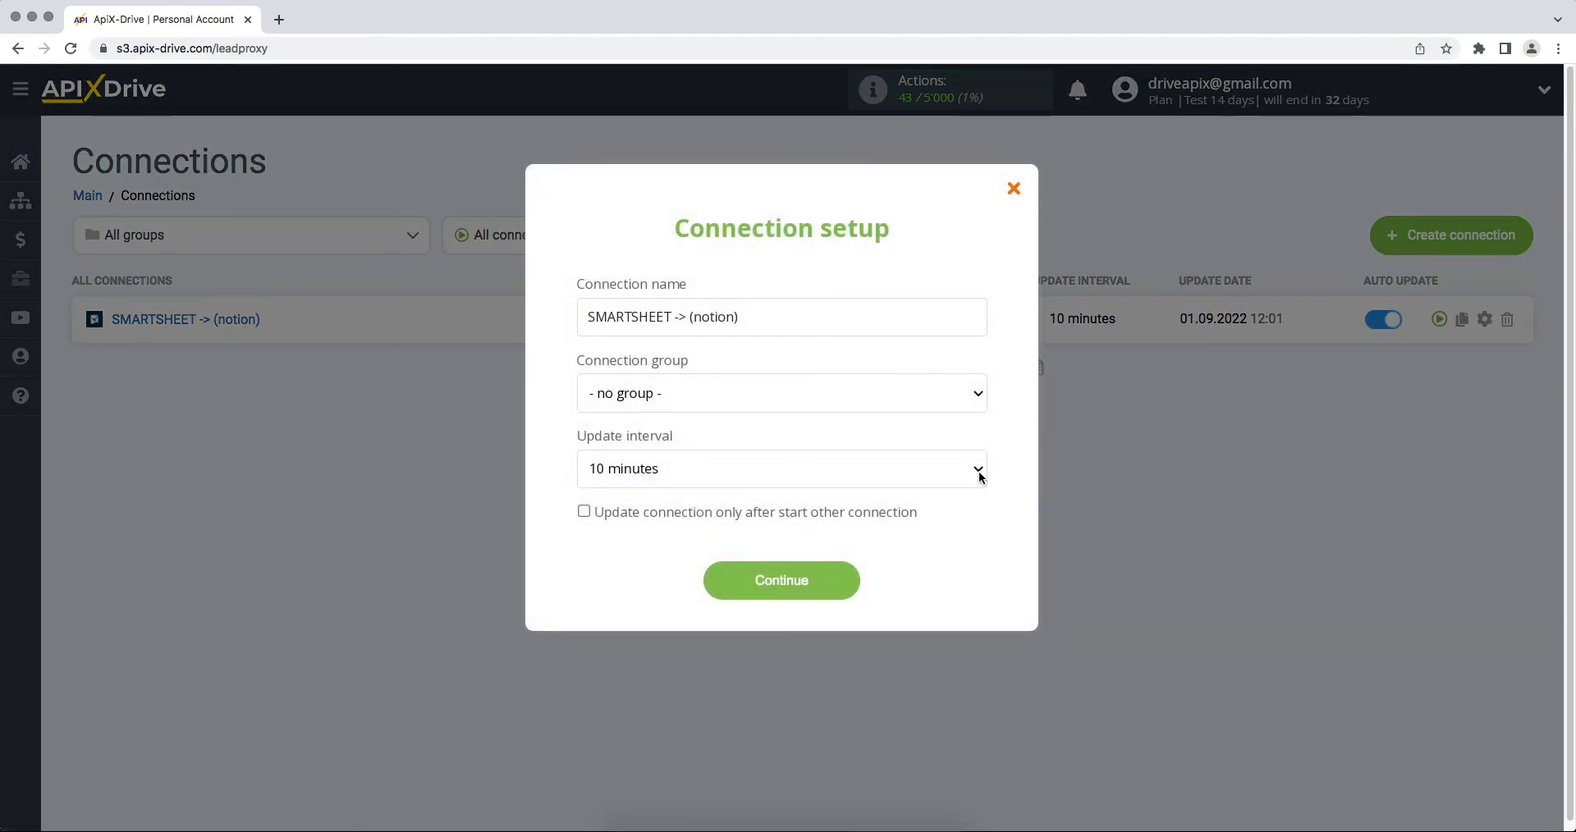
click(980, 477)
click(977, 453)
click(742, 585)
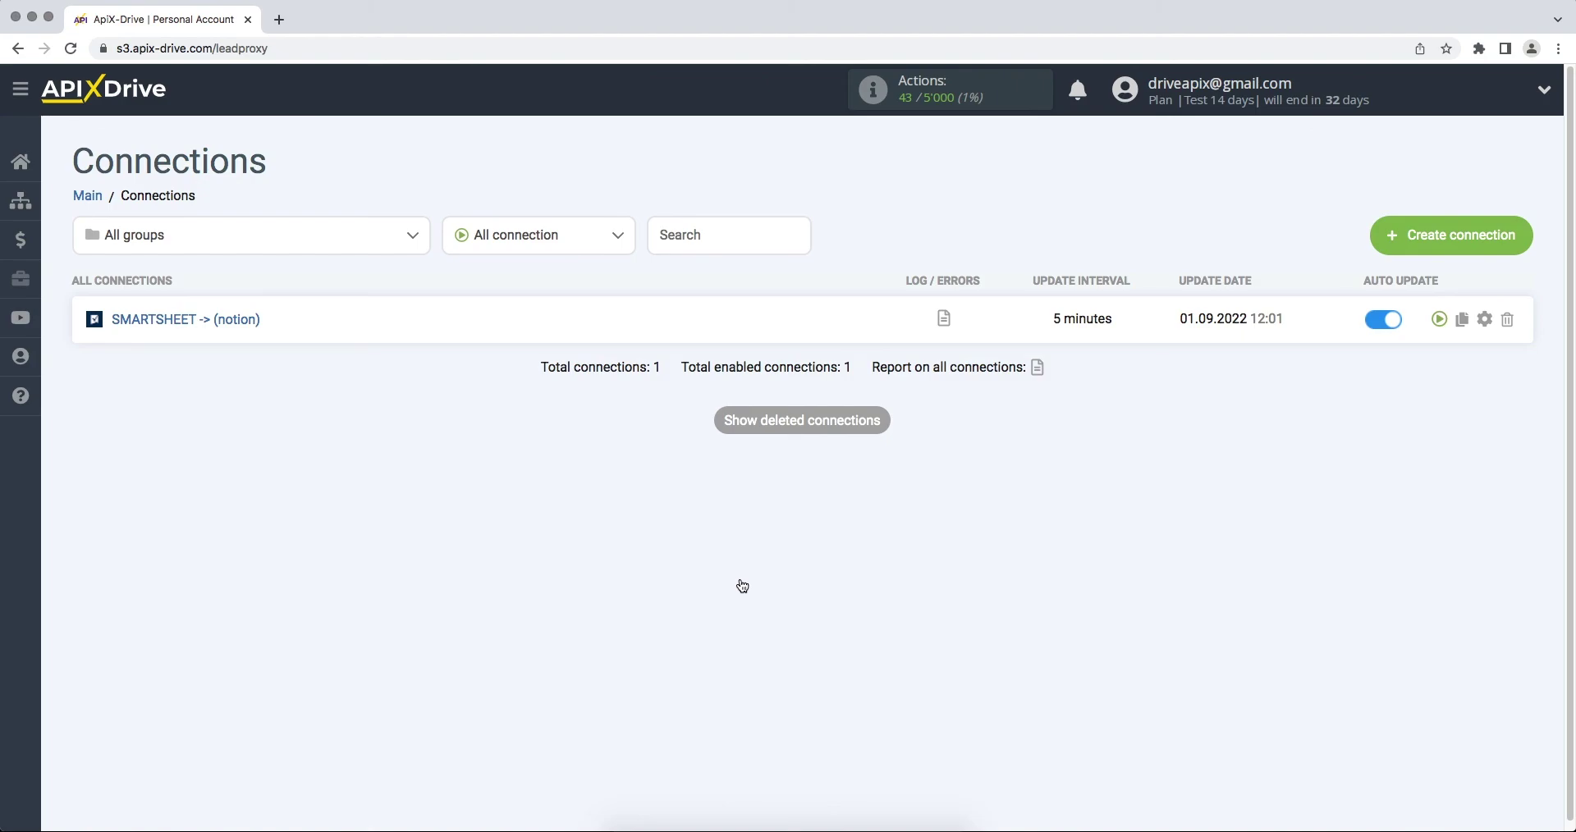